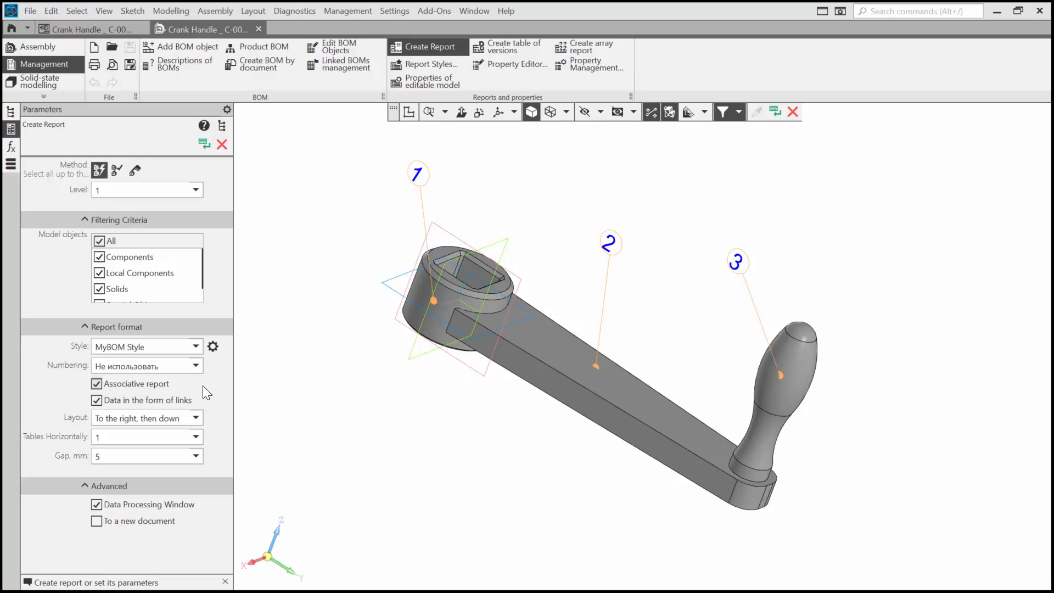
Generate the assembly report in MyBOM Style and set its Material column alignment to the left
click(201, 146)
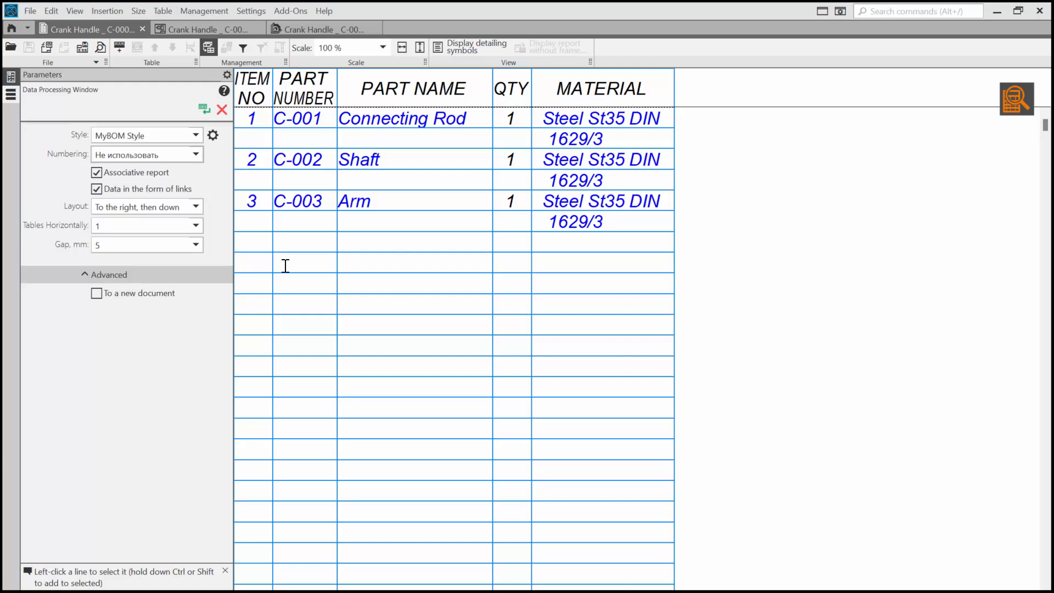
click(213, 135)
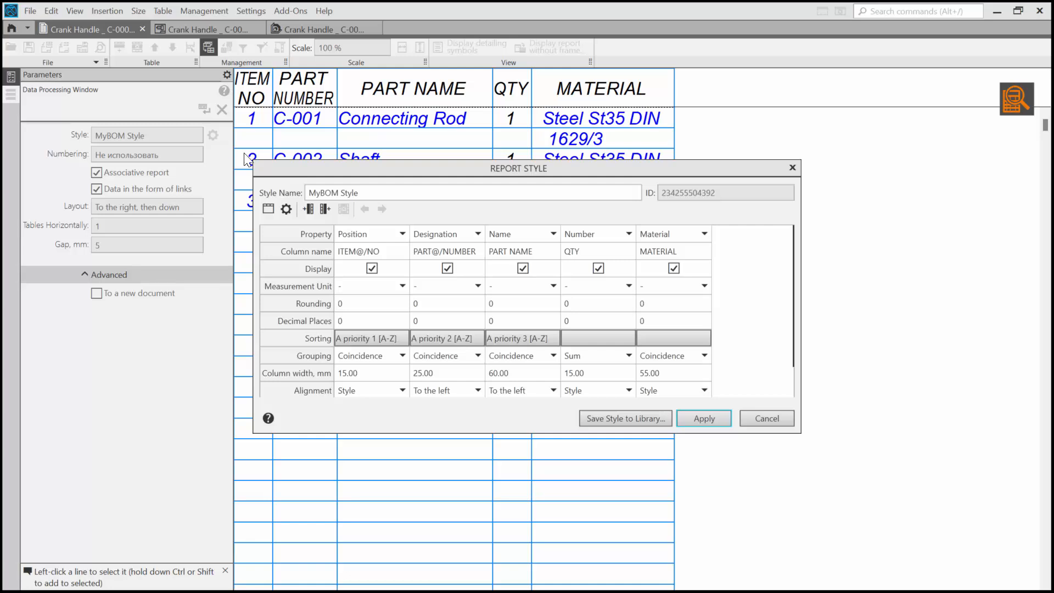
click(666, 388)
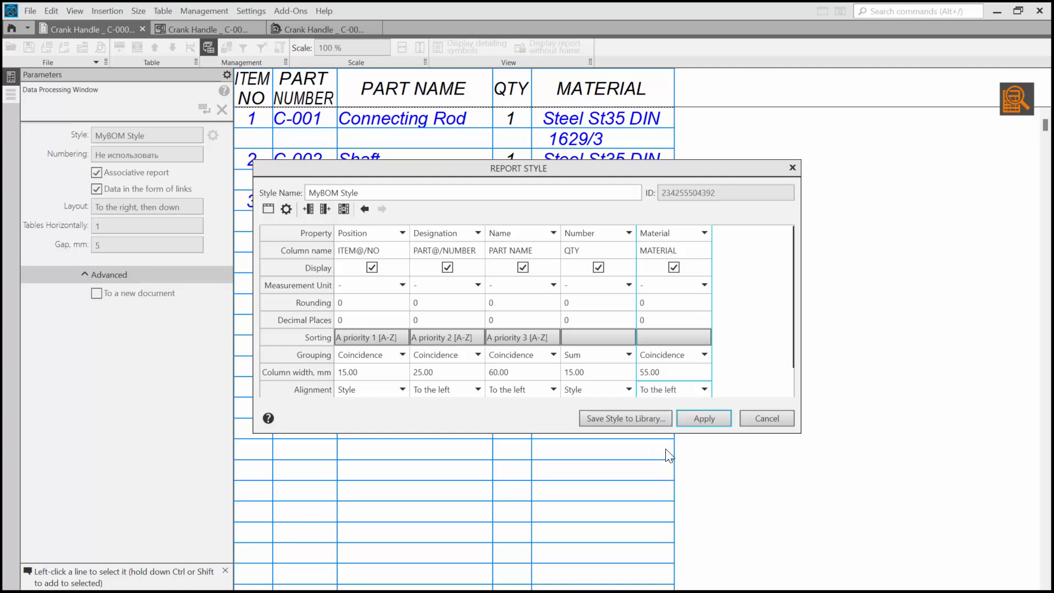
click(697, 420)
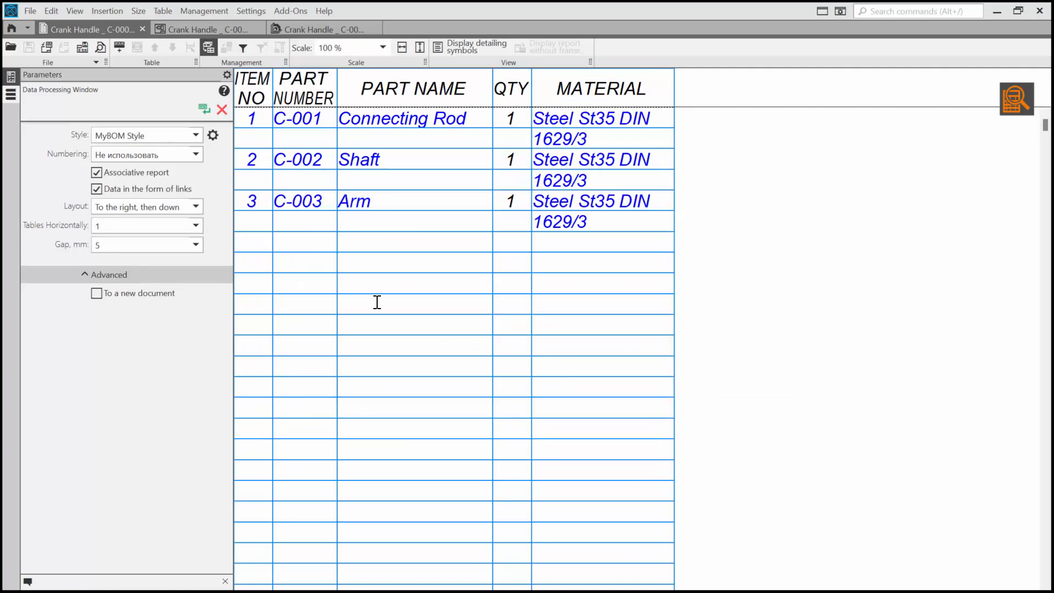
Insert the report table into the Crank Handle drawing just above the title block and leave the data processing window
click(203, 110)
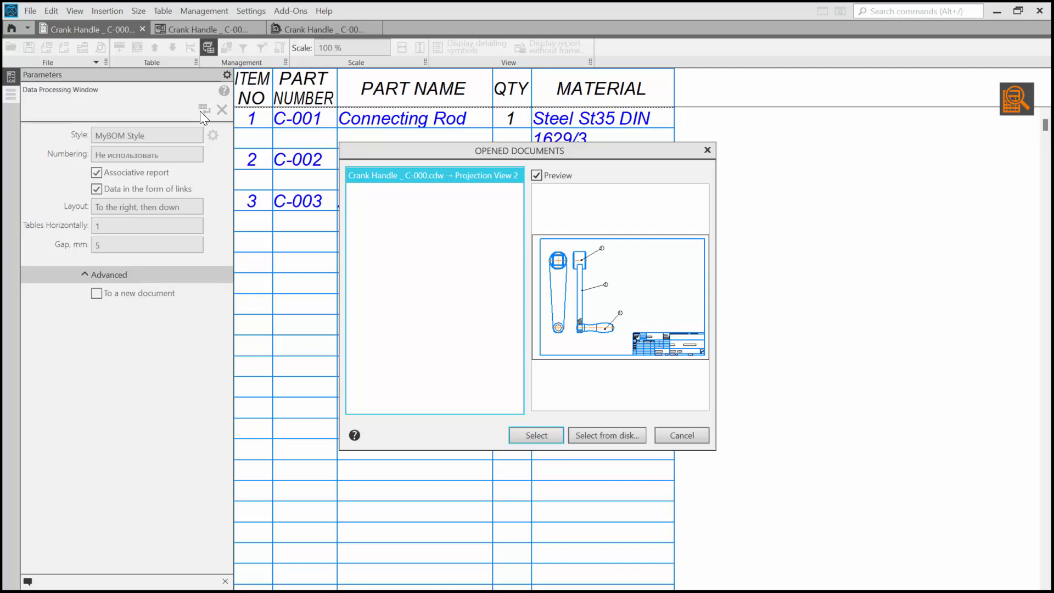
click(536, 435)
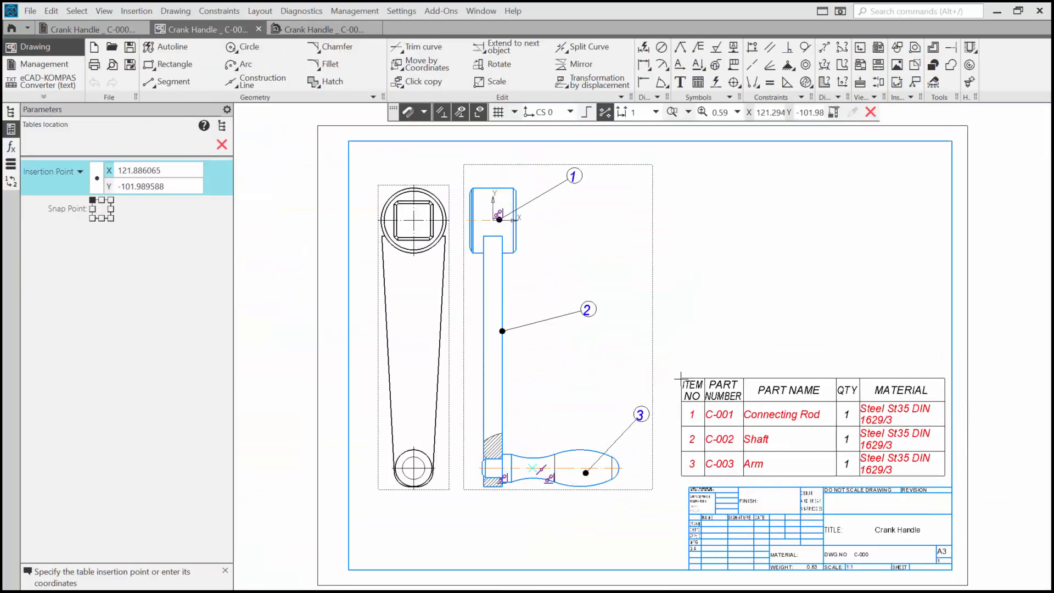
click(680, 377)
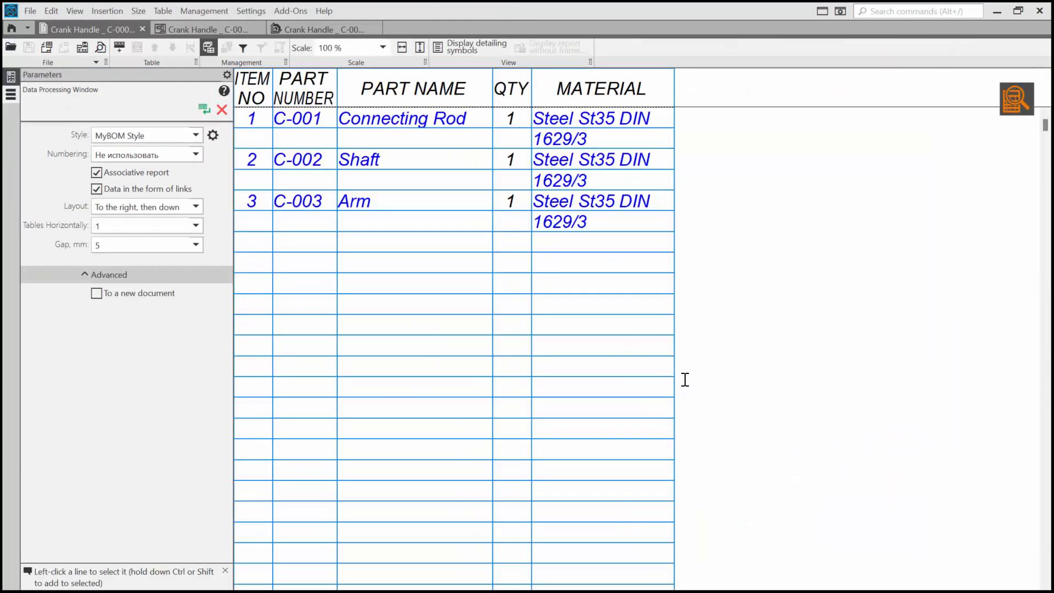
click(222, 109)
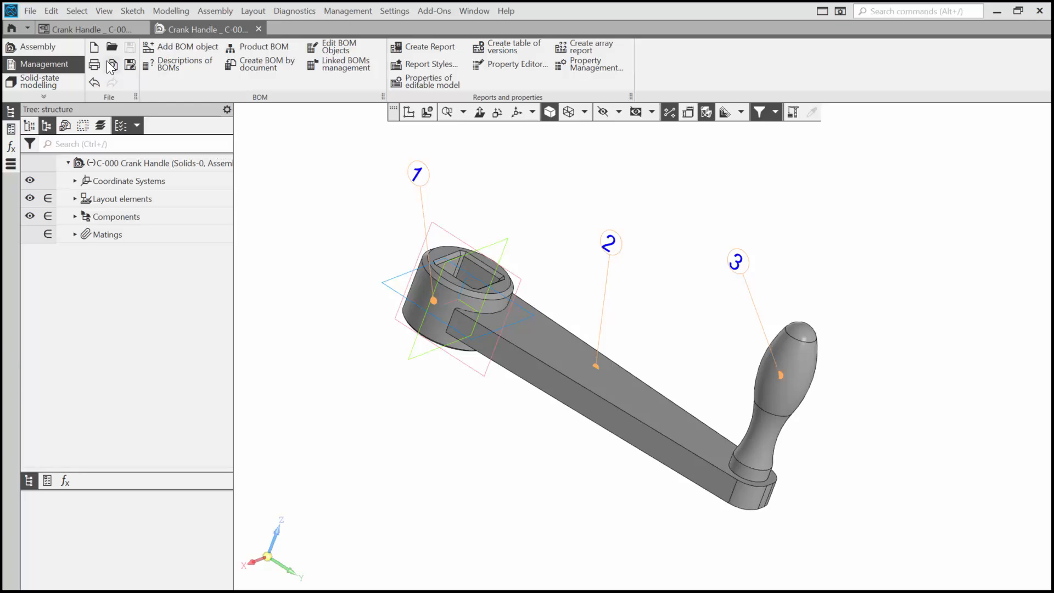
In the Crank Handle drawing, spread the two views slightly apart and shift the parts table inward from the frame edge
click(93, 25)
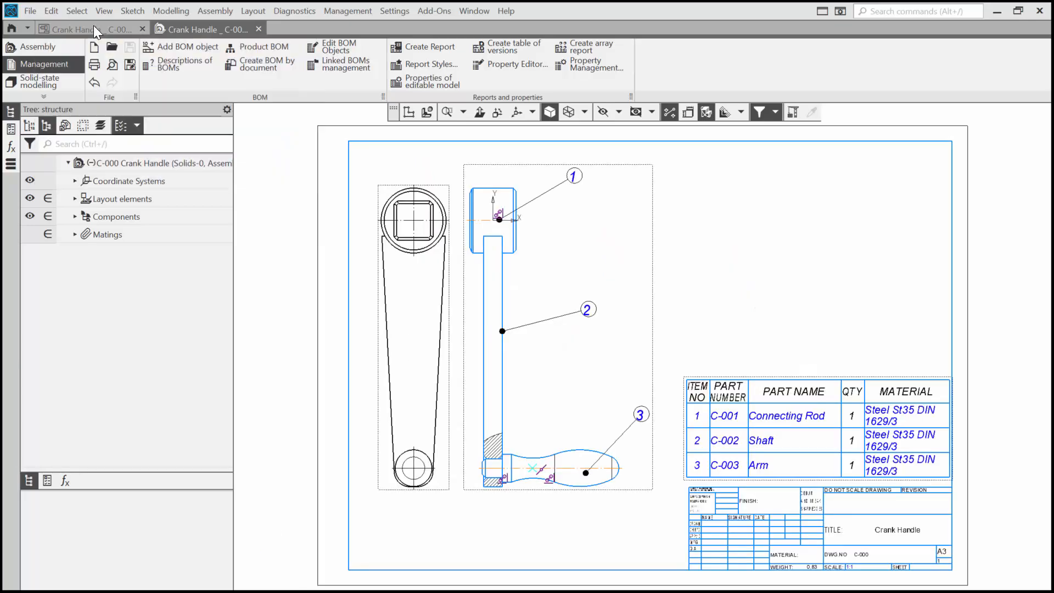
drag(370, 364, 358, 365)
click(641, 296)
drag(644, 297, 658, 300)
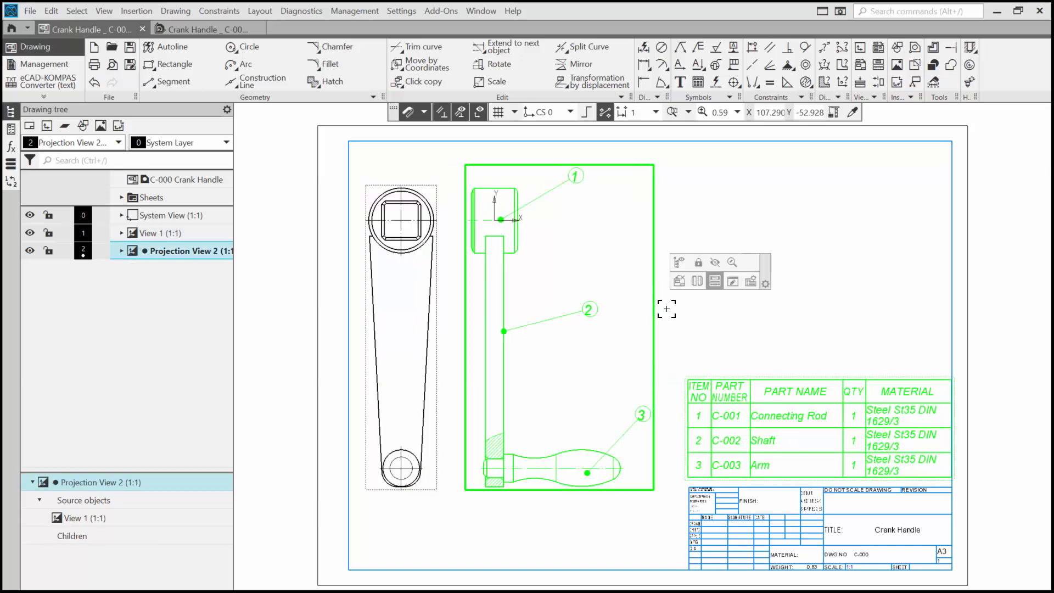
click(952, 345)
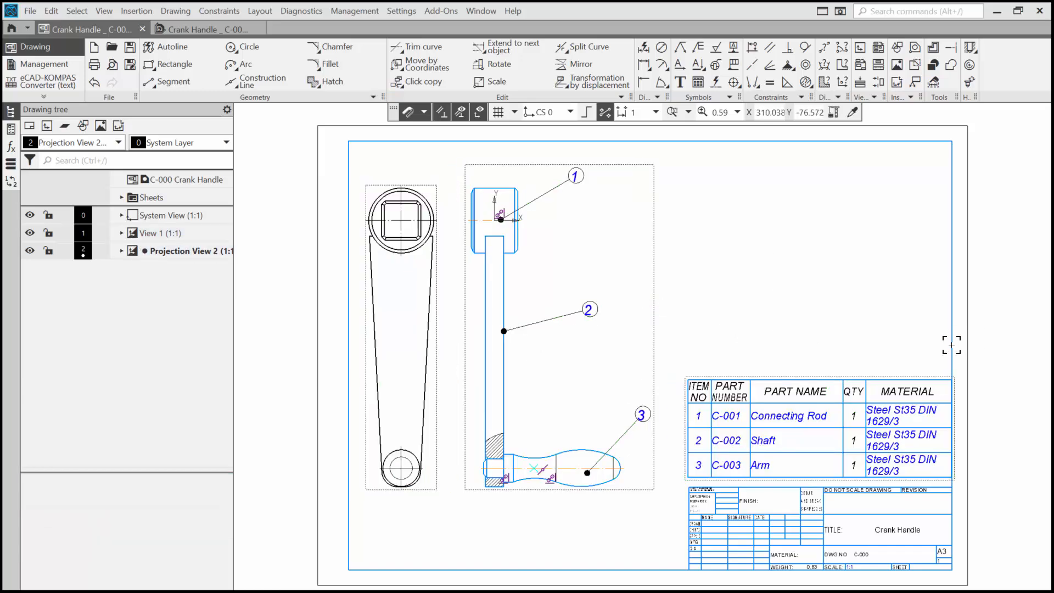
drag(861, 367, 852, 374)
click(852, 373)
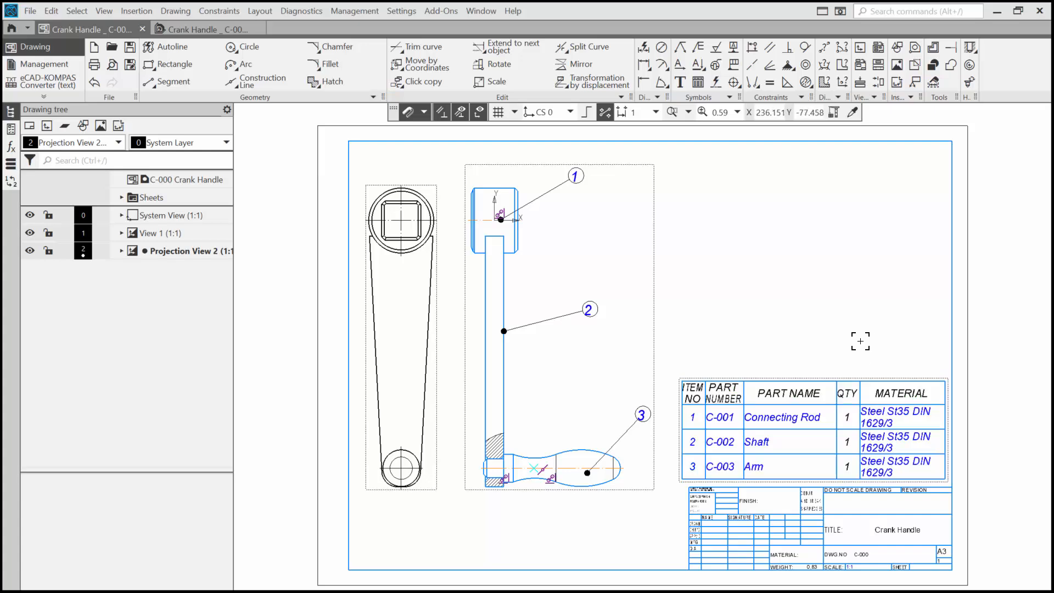
In the assembly, insert another C-003 Arm.m3d component above the crank at X 10, Y 34, Z 52
click(202, 29)
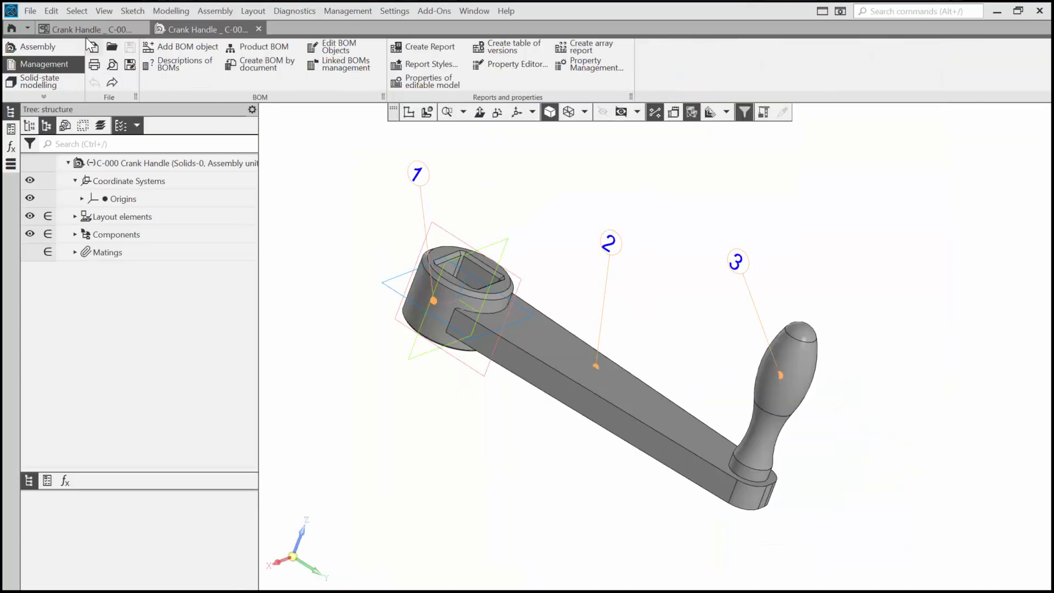
click(51, 48)
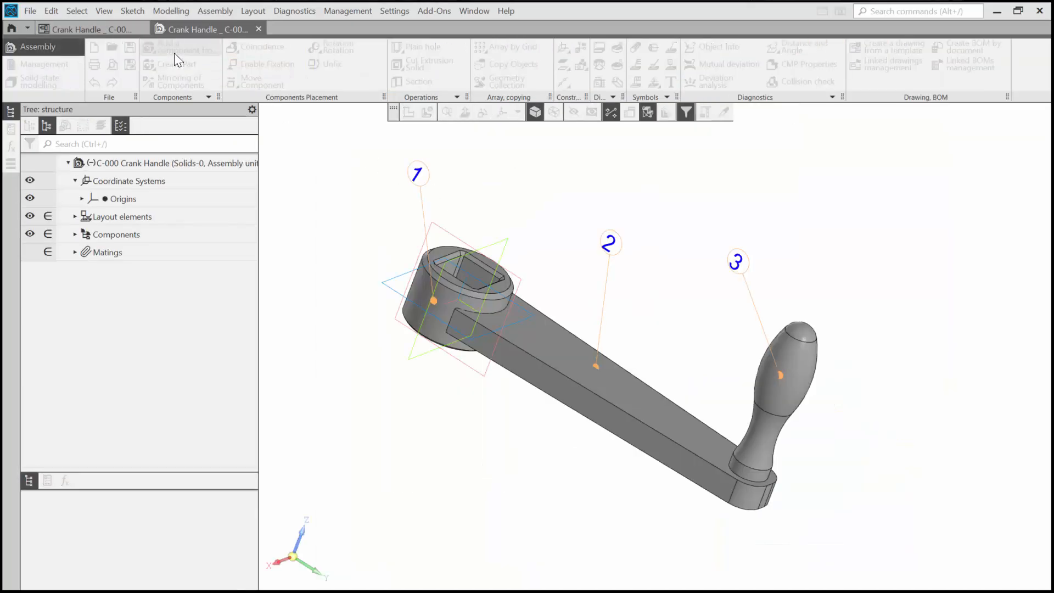
click(173, 53)
click(389, 255)
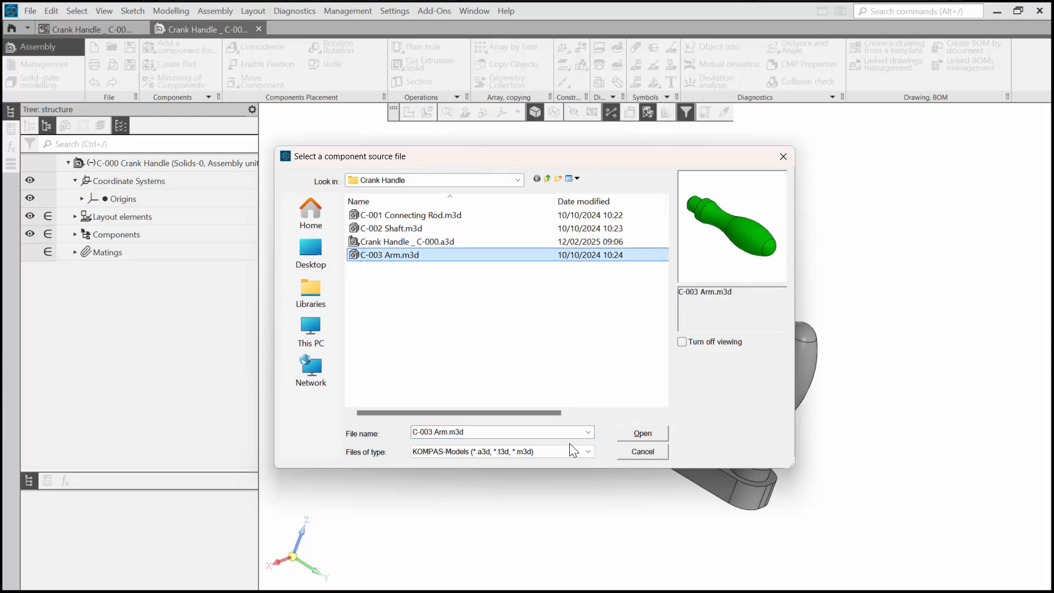
click(640, 433)
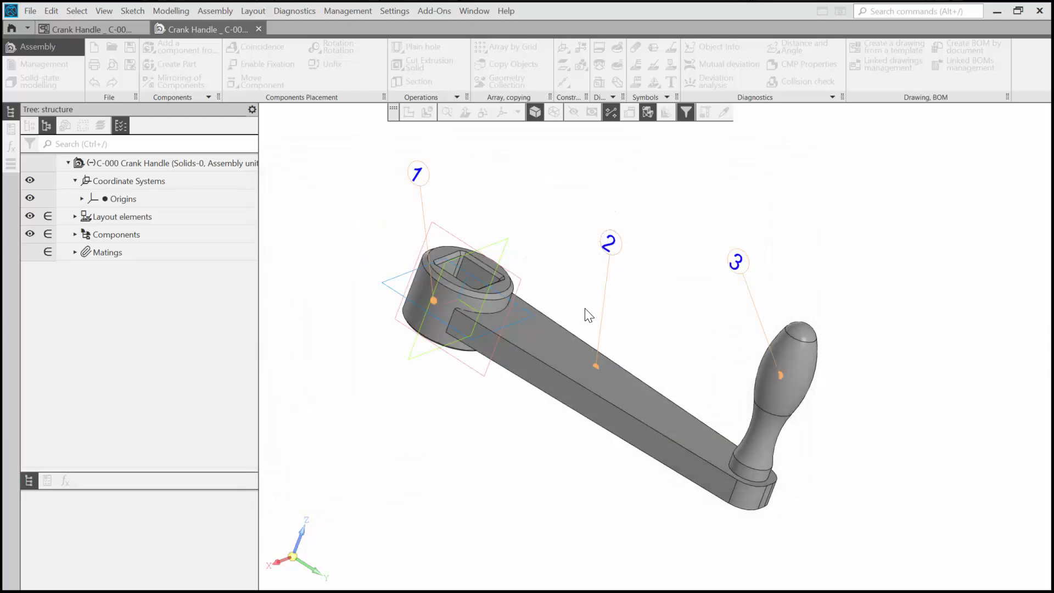
click(545, 242)
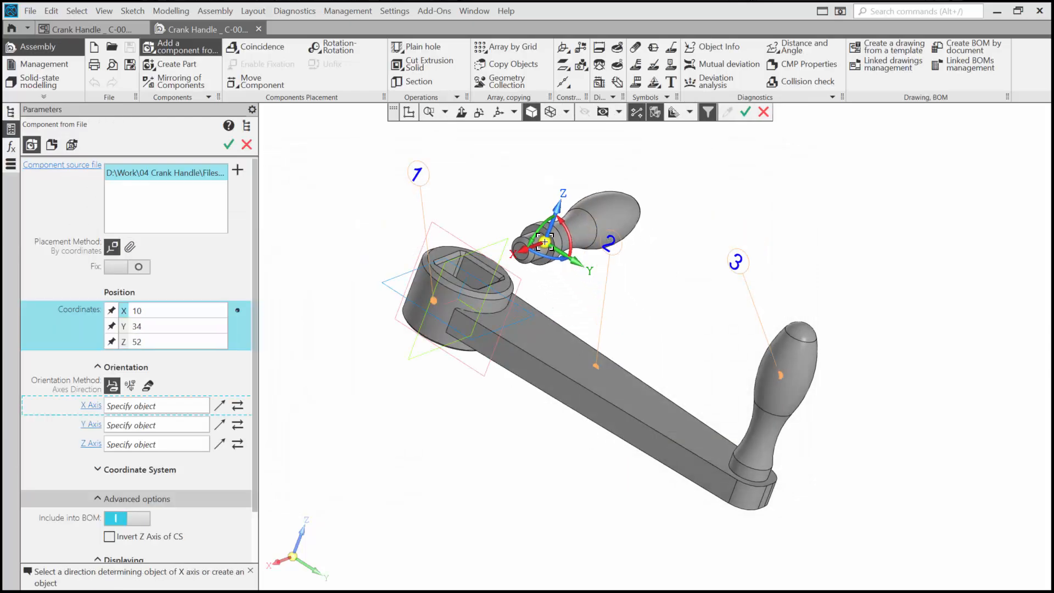
click(230, 145)
click(246, 144)
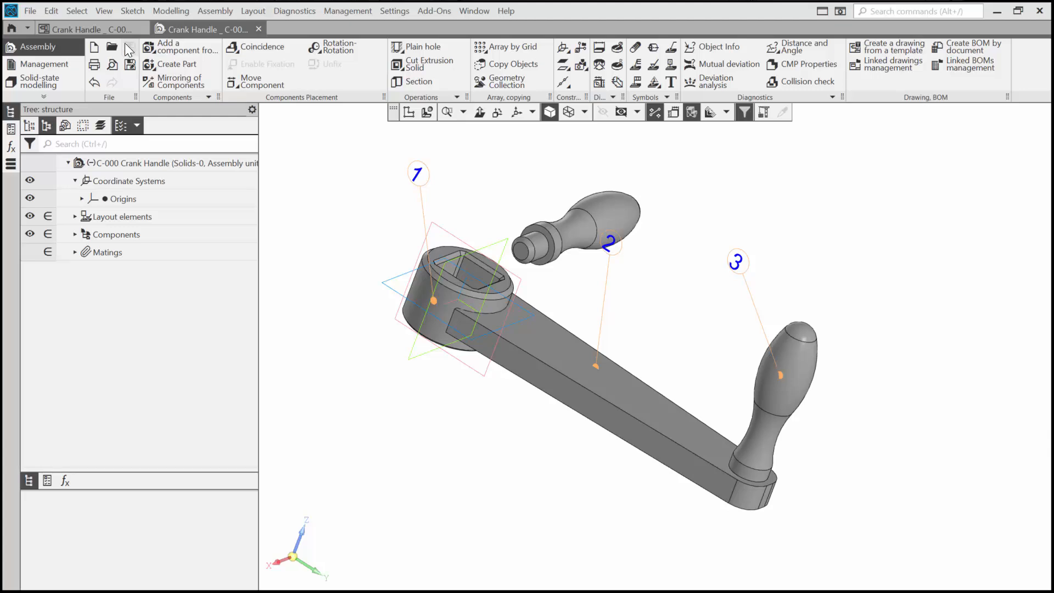
Rebuild the Crank Handle drawing from the changed model and move the parts table up clear of the title block
click(123, 27)
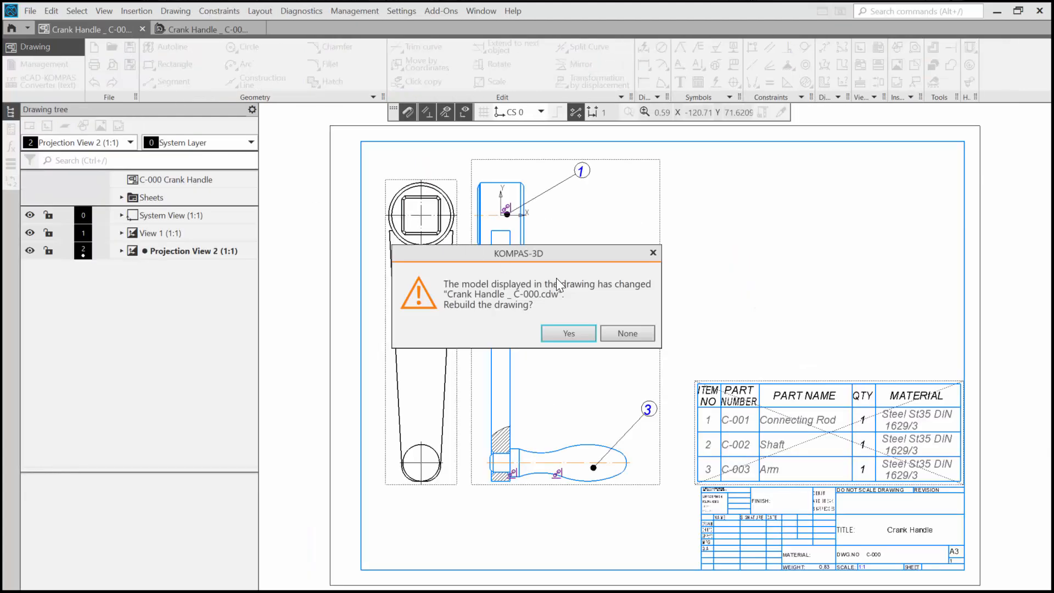
click(576, 334)
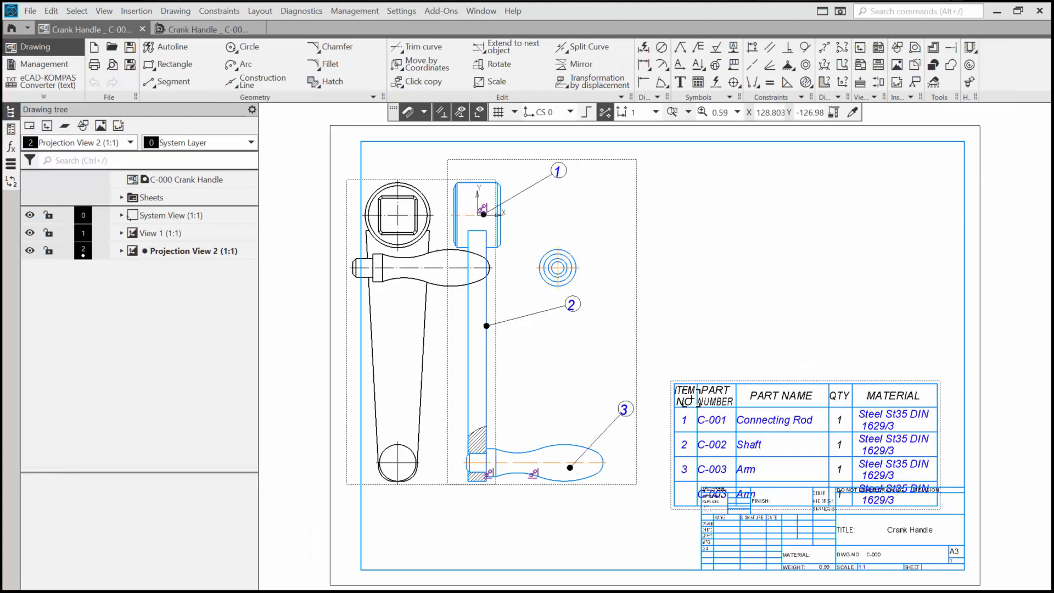
drag(700, 379, 717, 349)
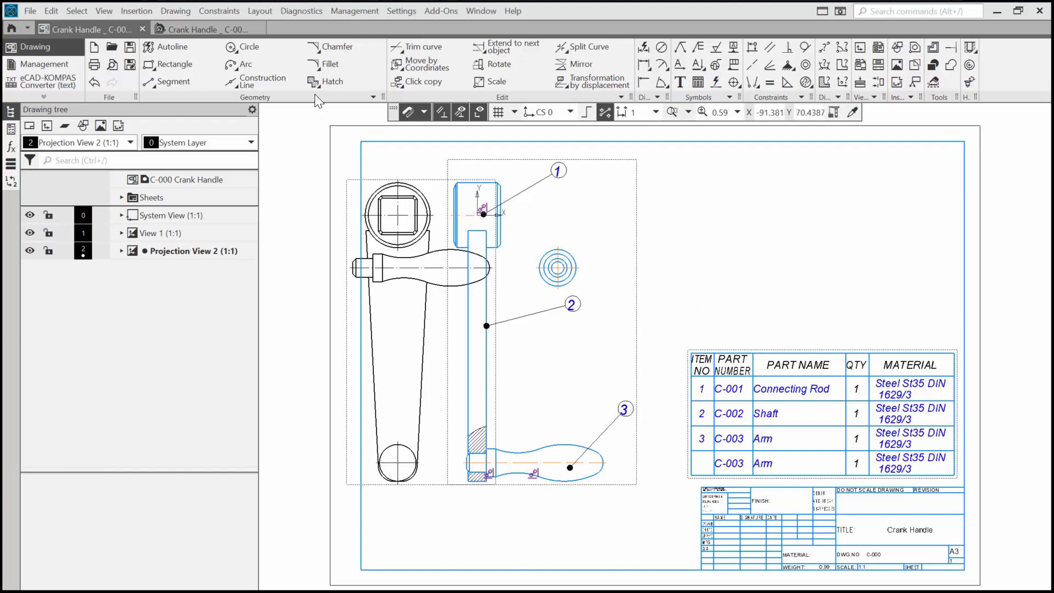
Examine the property list of the second C-003 Arm component in the assembly, including its Position property
click(218, 28)
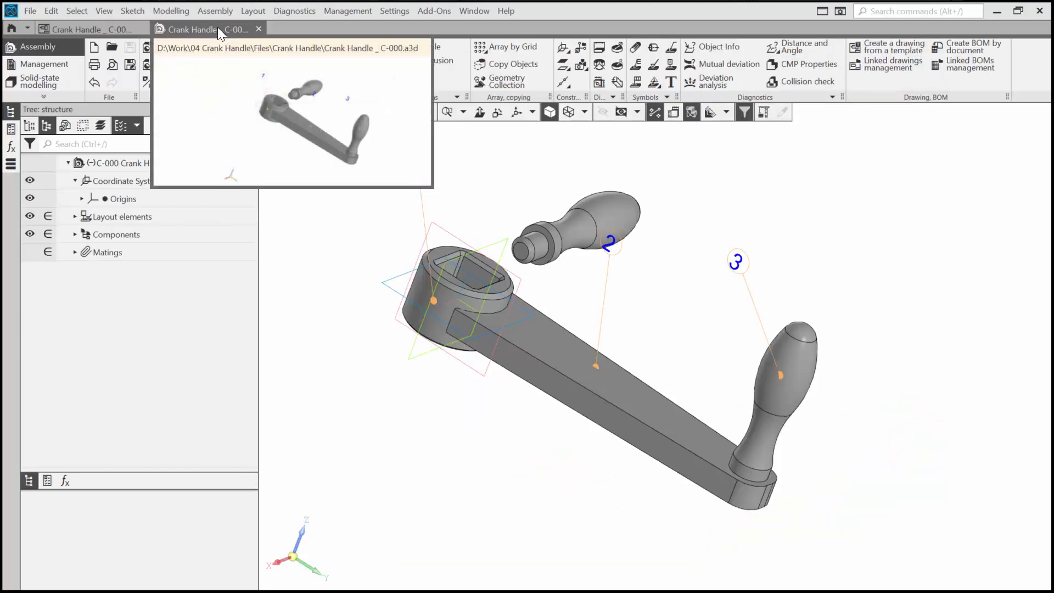
click(75, 235)
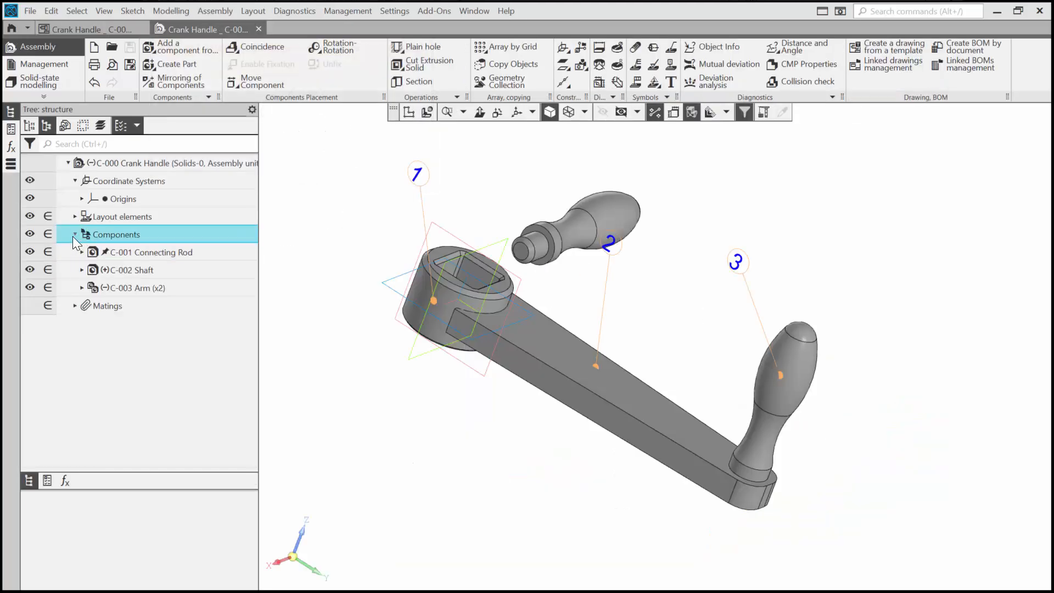
click(82, 288)
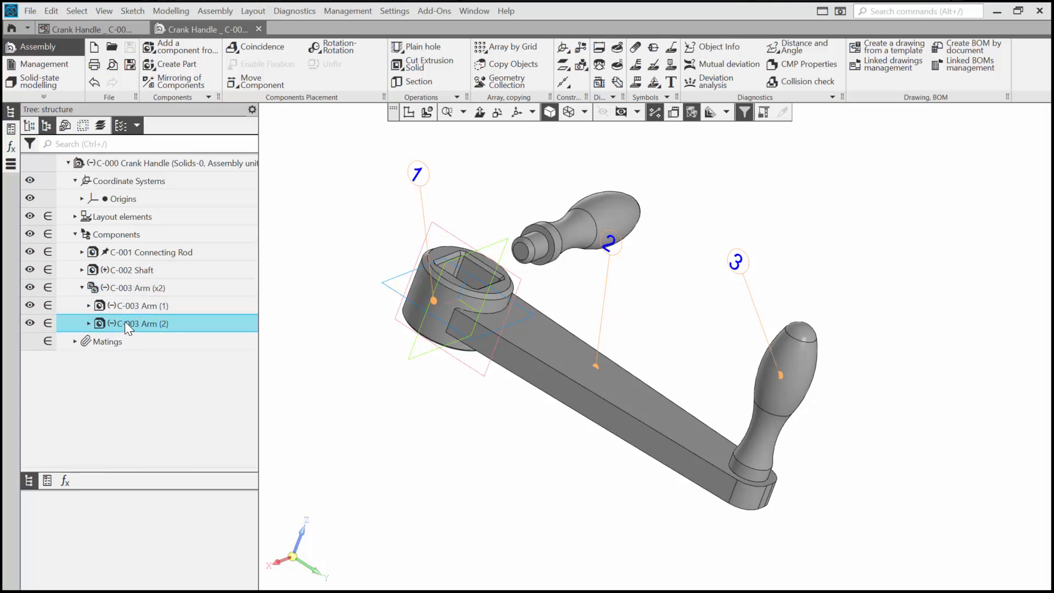
right_click(142, 325)
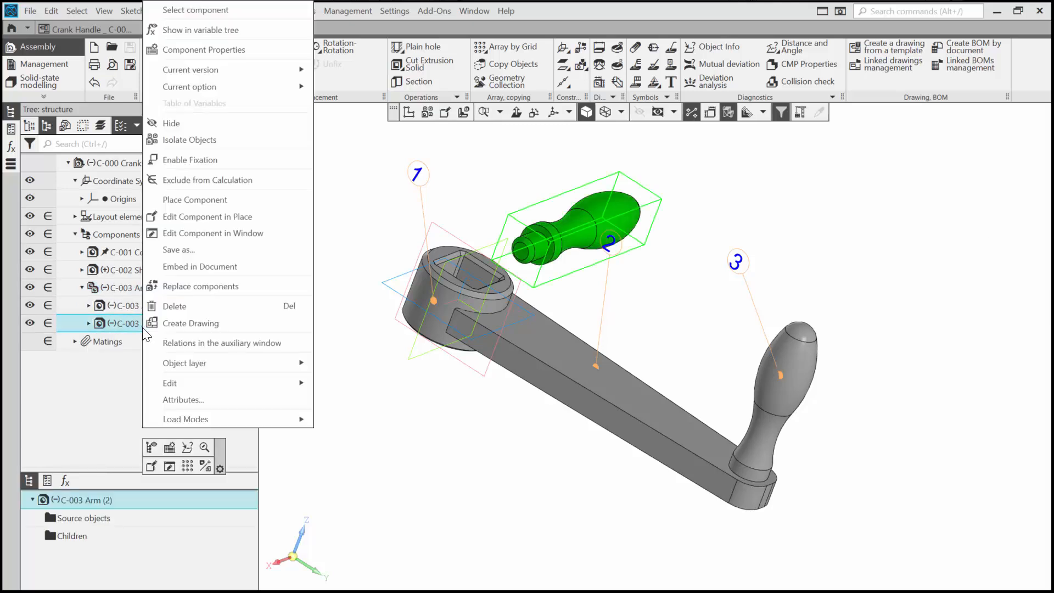
click(229, 50)
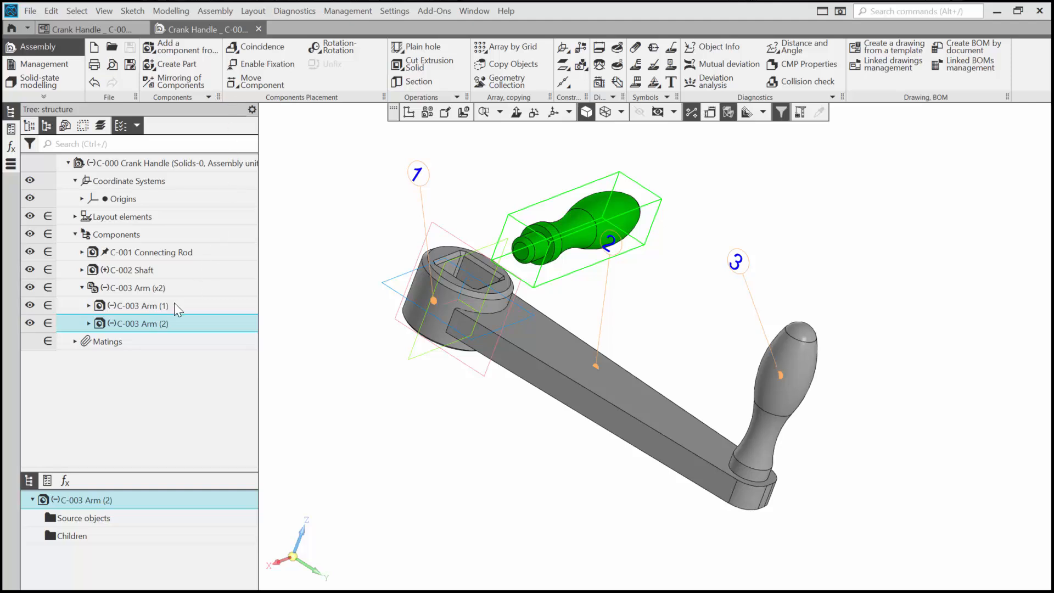
scroll(162, 519, down, 3)
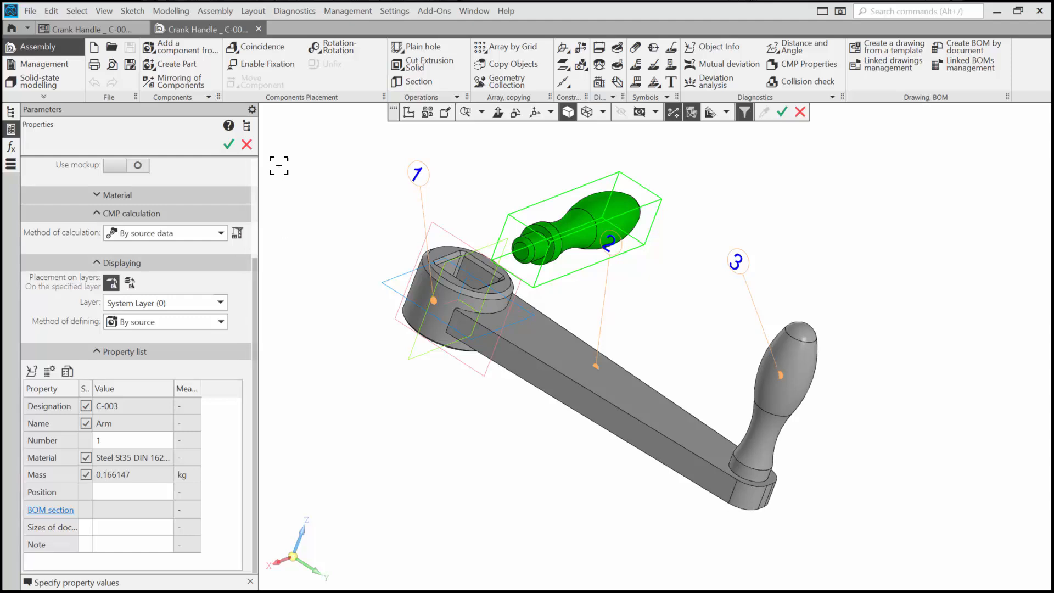
click(246, 145)
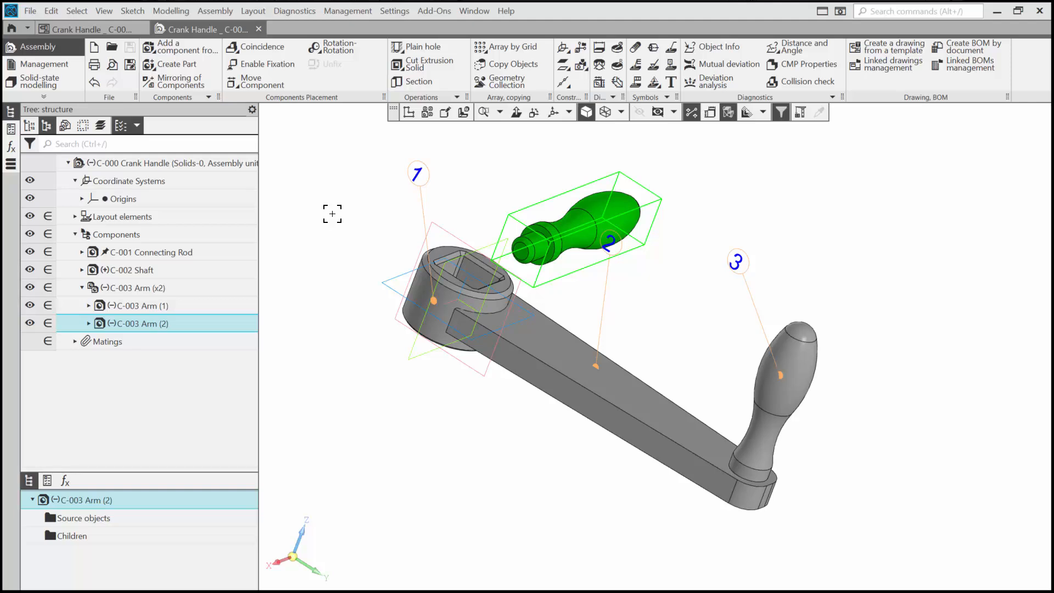
Display the Product BOM in its expanded form and assign position numbers automatically, giving the second Arm position 3
click(394, 11)
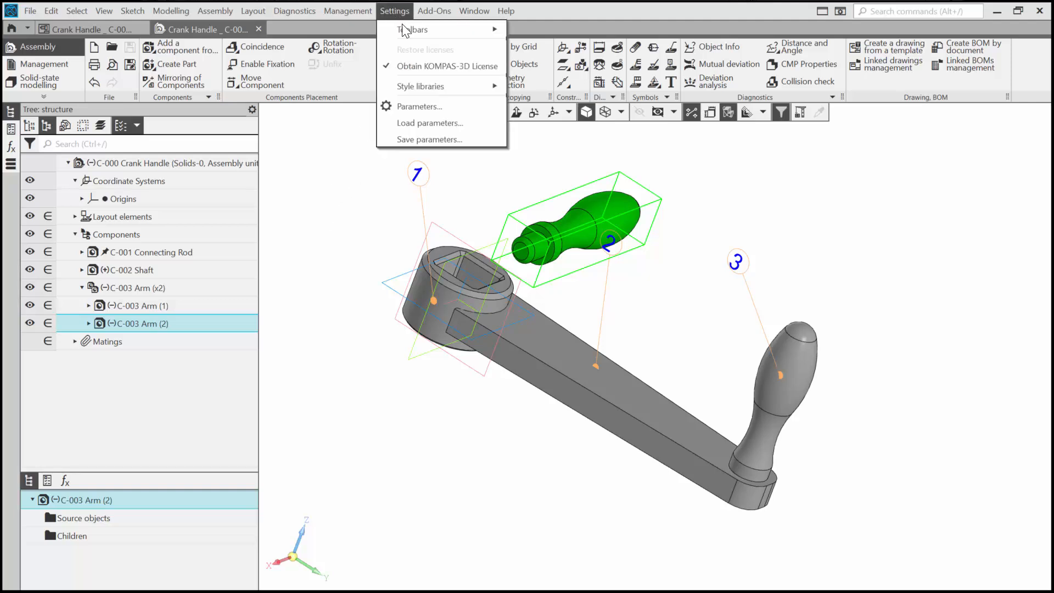
mouse_move(436, 29)
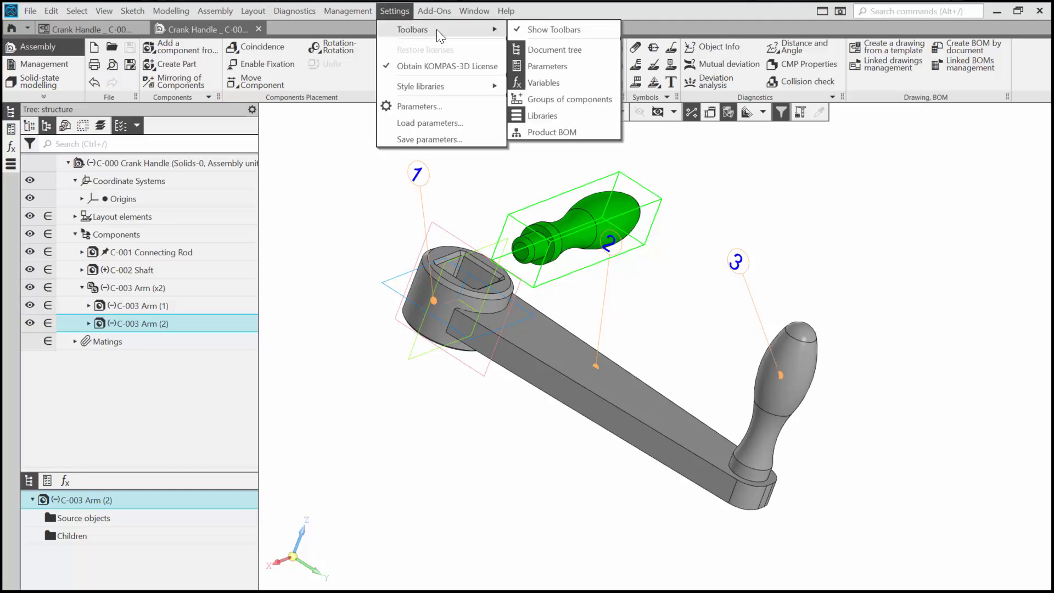
click(561, 131)
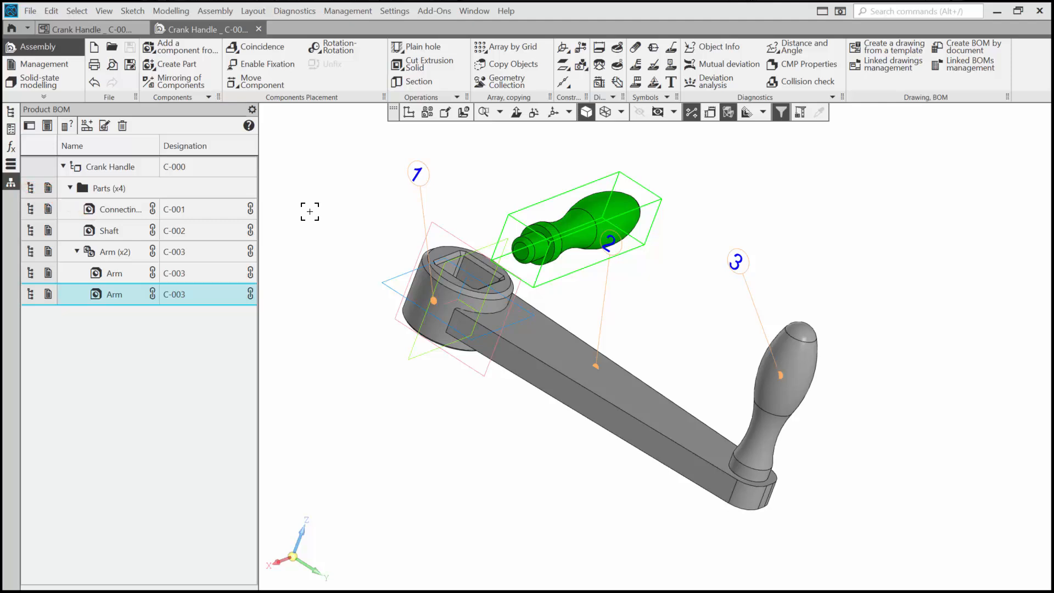
click(29, 126)
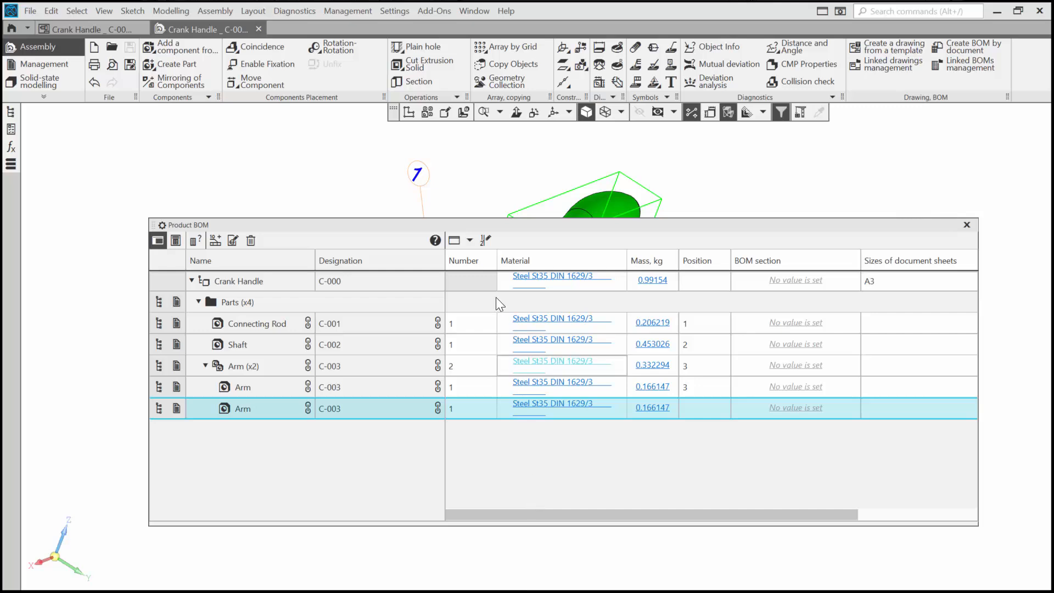
click(482, 239)
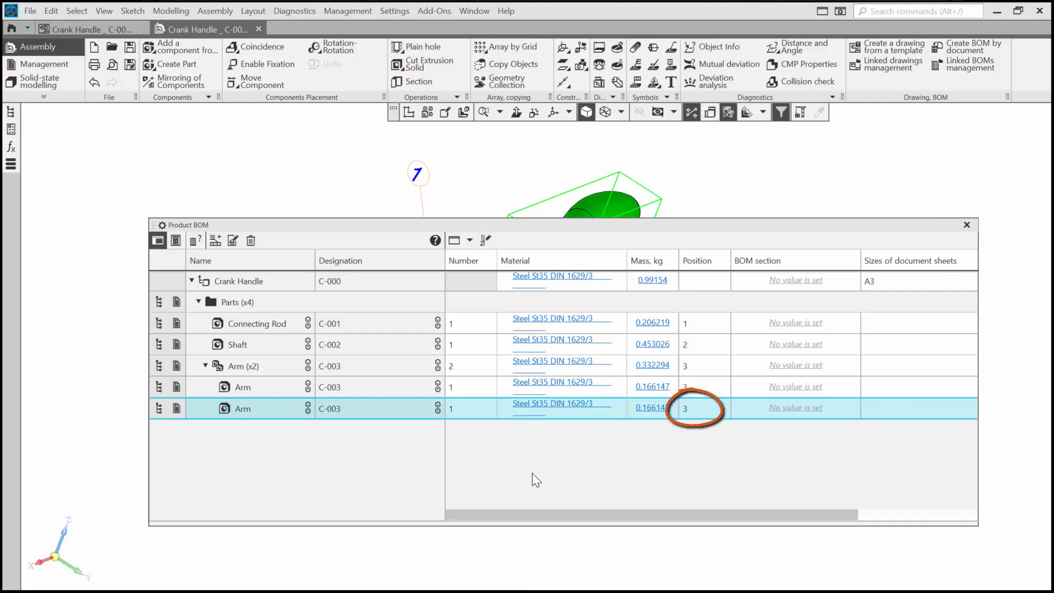
click(158, 240)
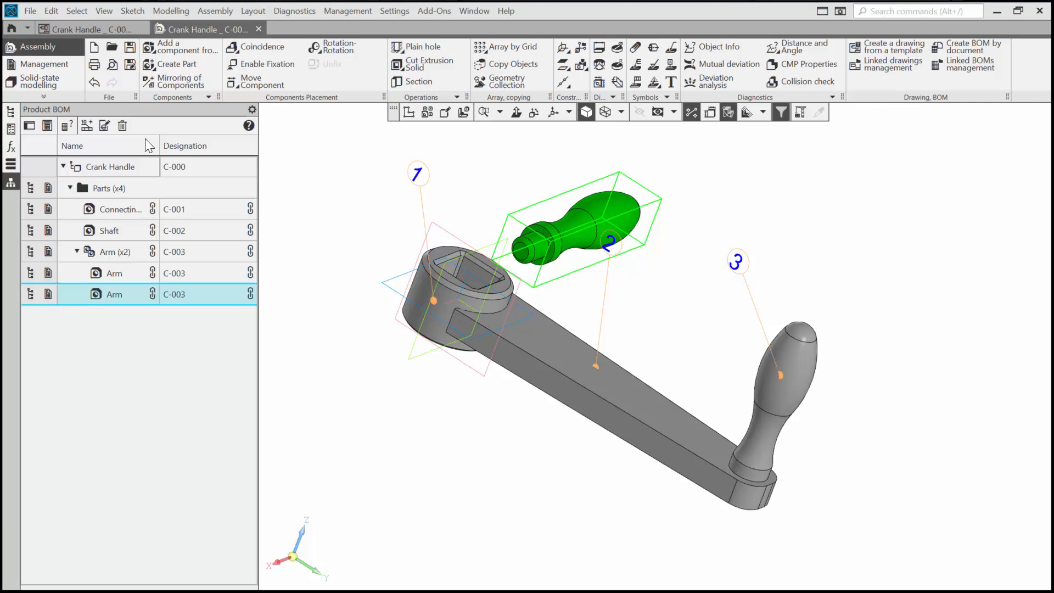
Save the Crank Handle assembly and rebuild its drawing from the changed model
click(130, 47)
click(119, 28)
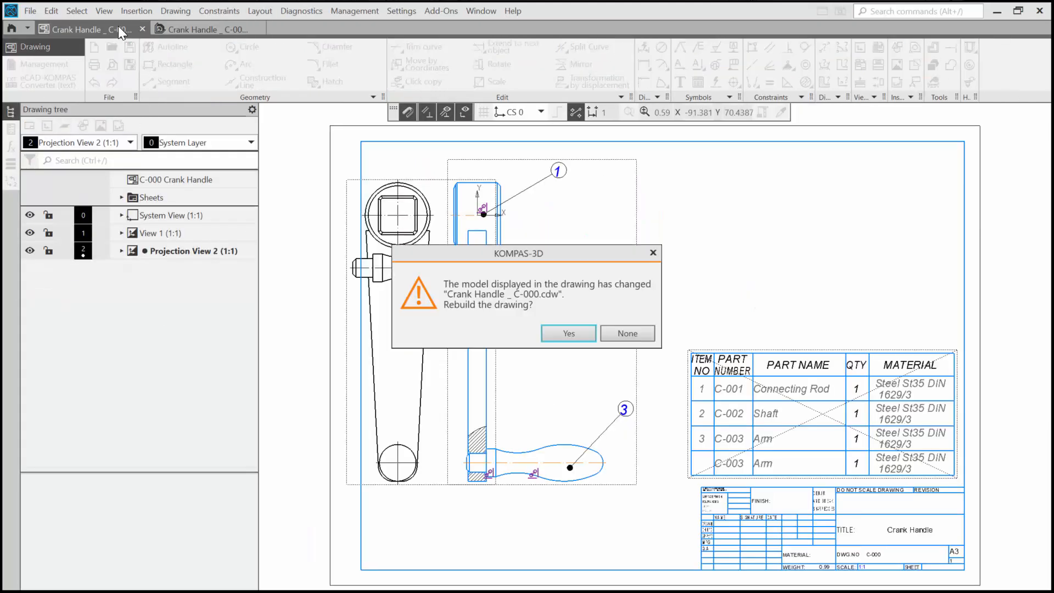
click(546, 333)
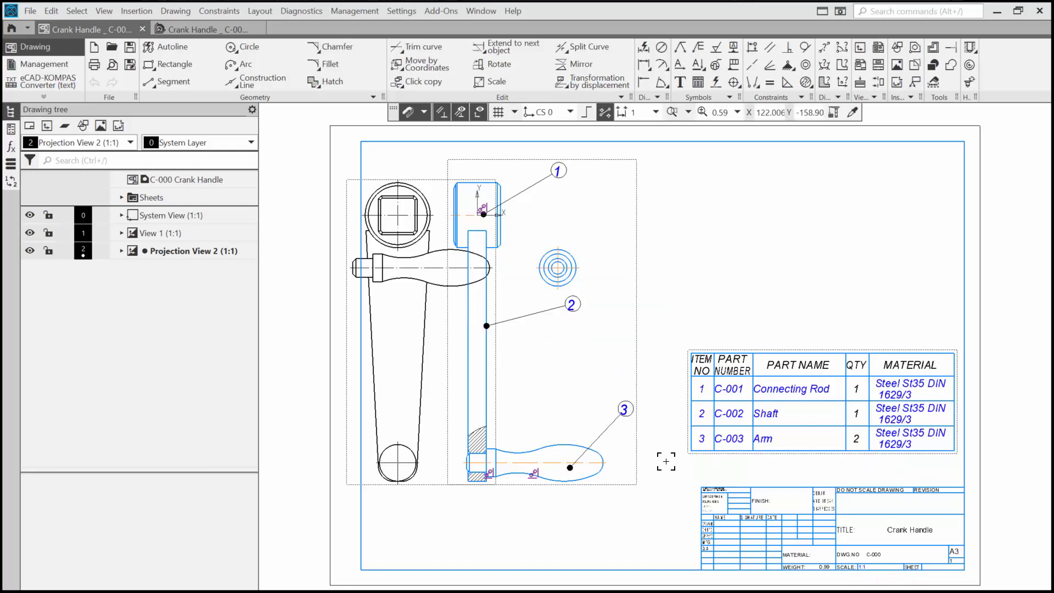
Delete the second C-003 Arm from the Crank Handle assembly and display the assembly's structure tree
click(187, 29)
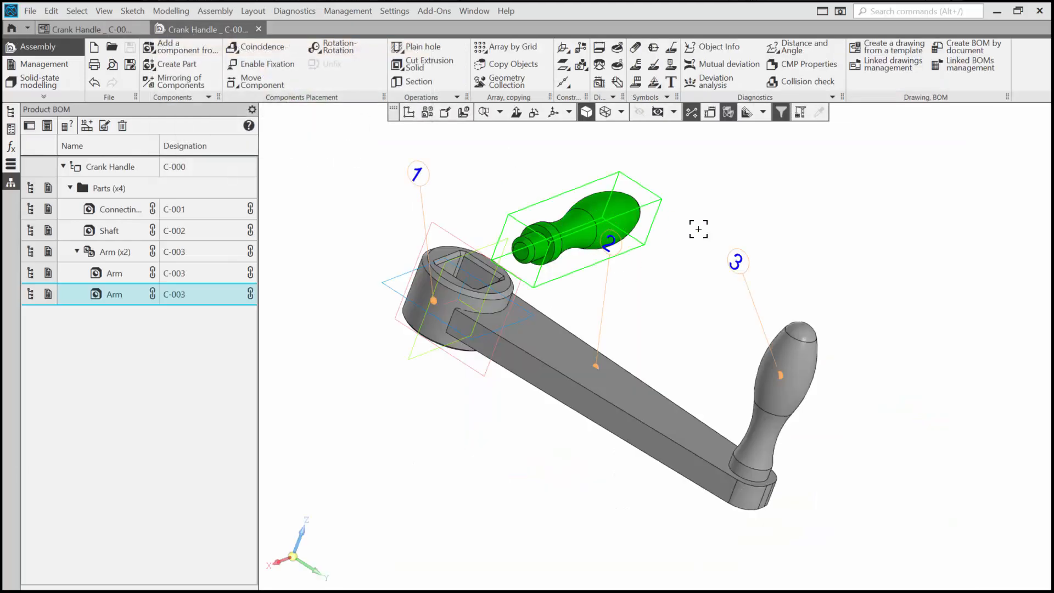
key(Delete)
click(614, 454)
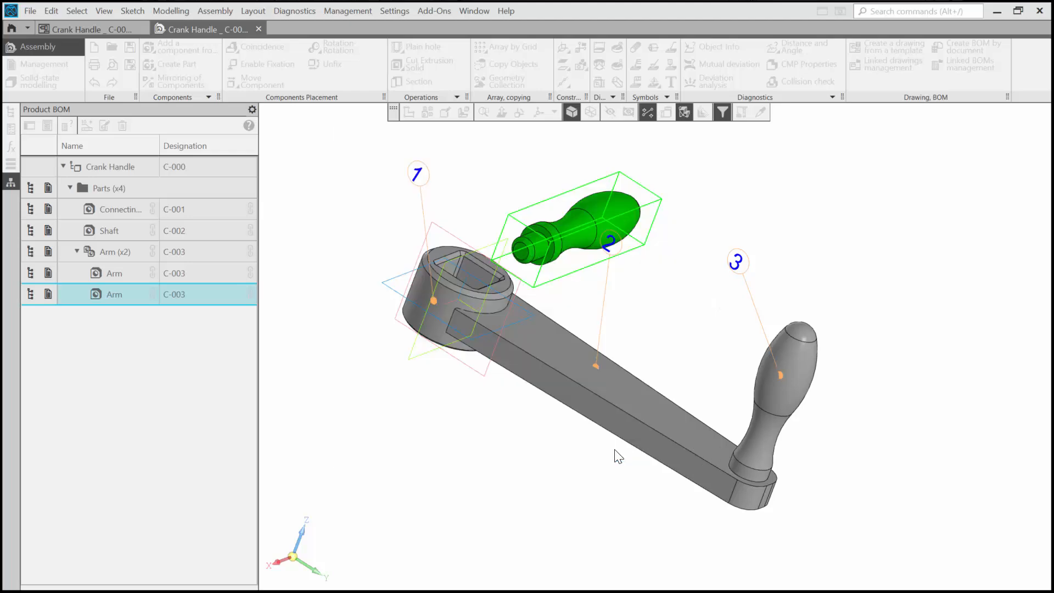
click(10, 112)
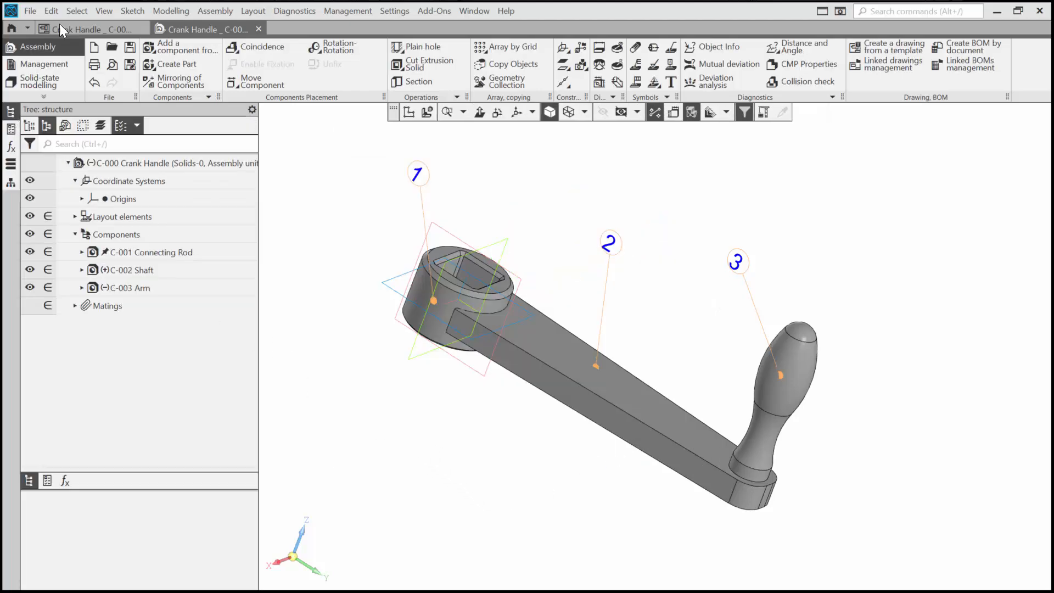
Rebuild the Crank Handle drawing from the changed model, saving the changes to Crank Handle _ C-000.a3d
click(69, 28)
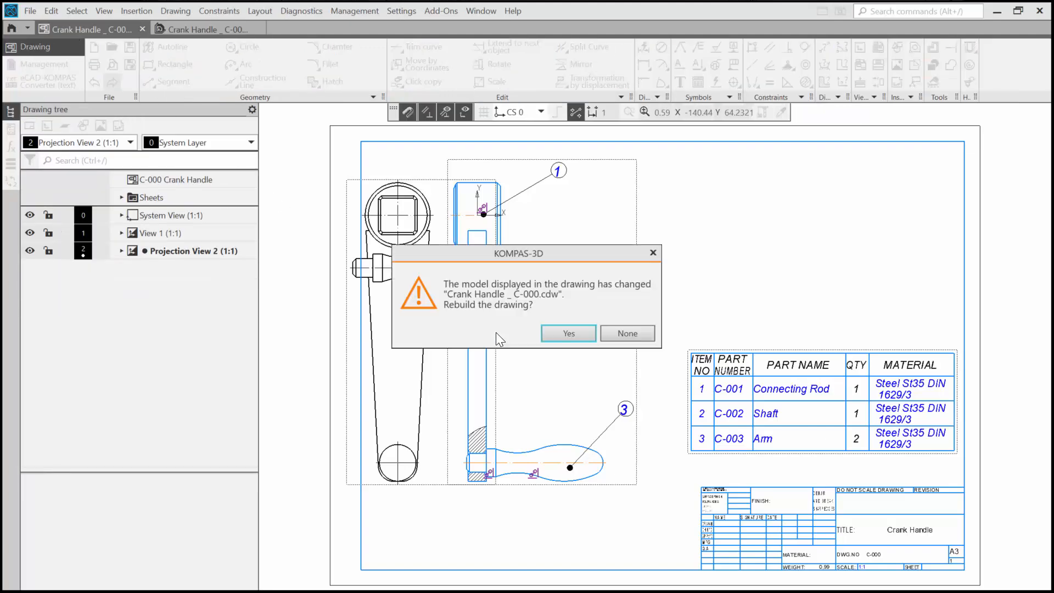
click(544, 336)
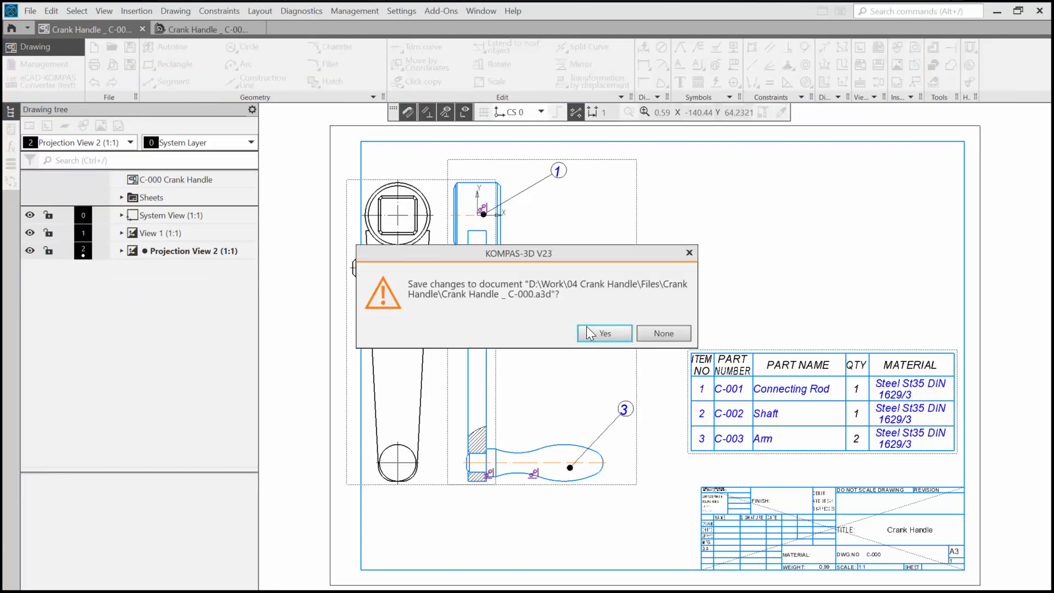
click(599, 333)
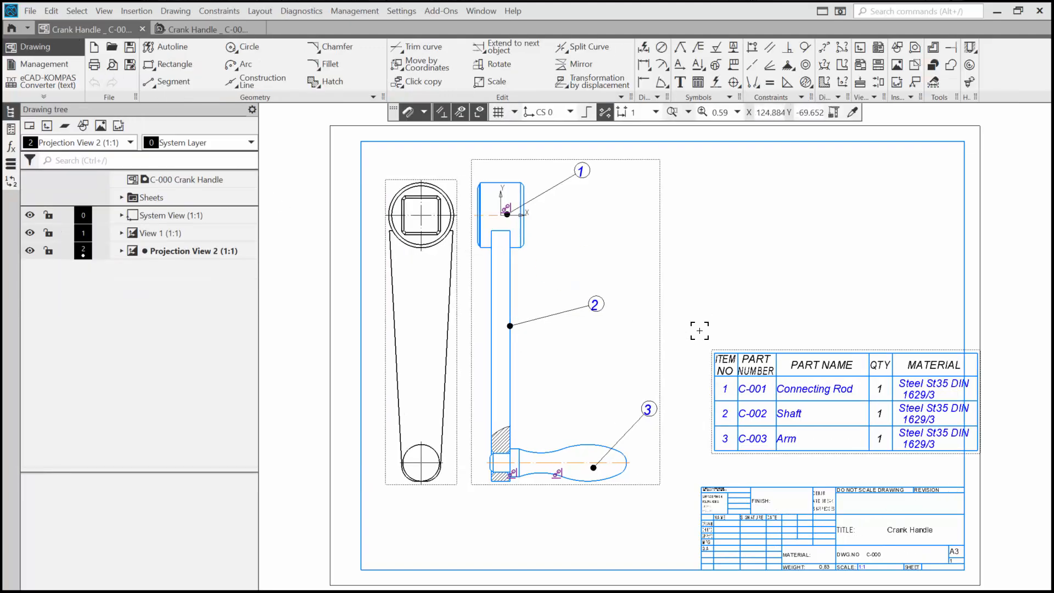
Move the parts table back inside the drawing frame, directly above the title block
click(727, 345)
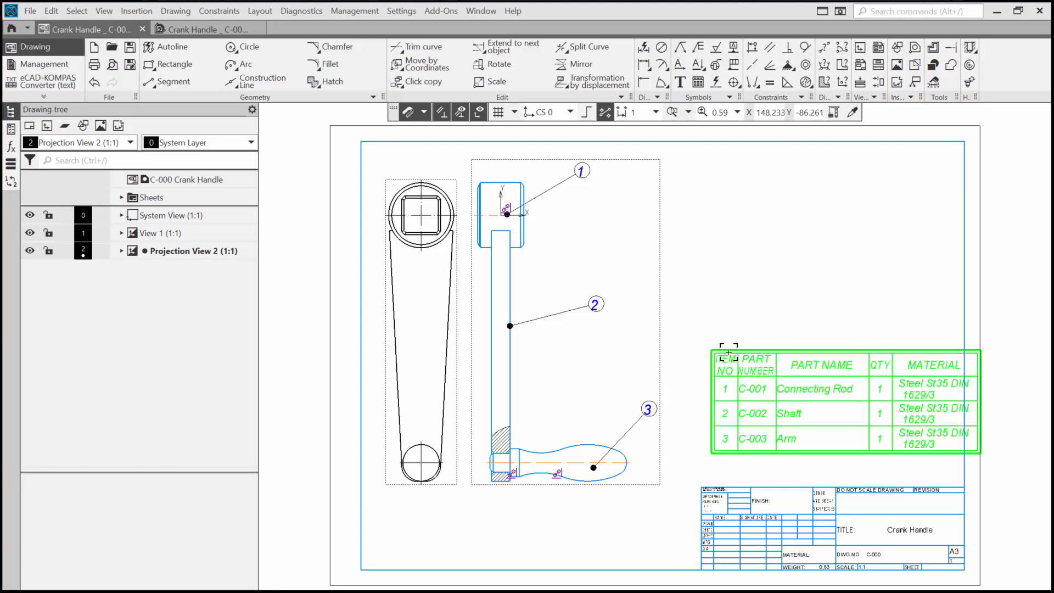
drag(729, 347, 710, 373)
click(736, 299)
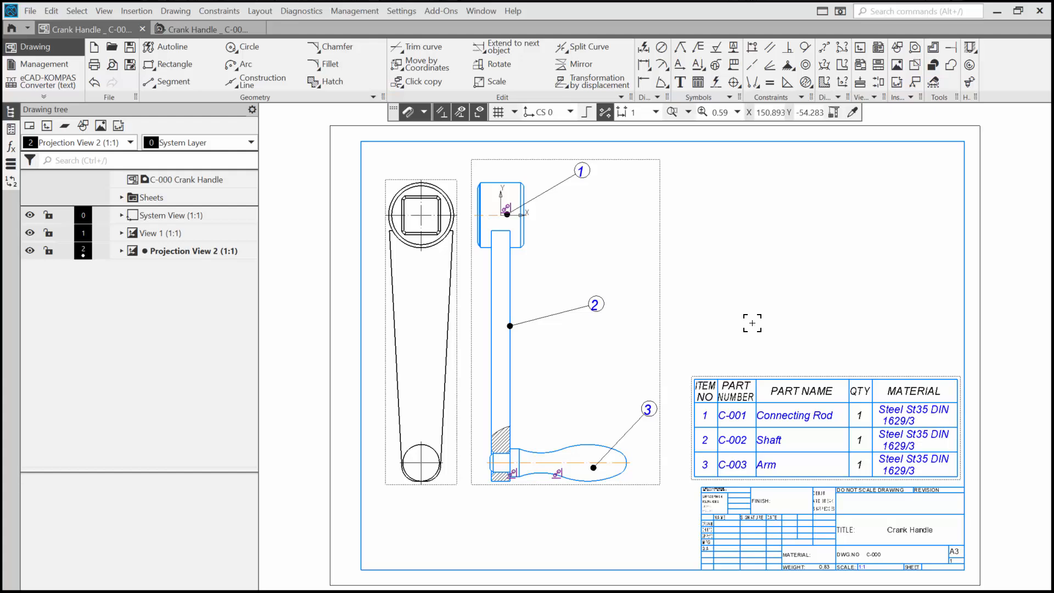
Retype the first row's part name as Connecting Rod in the parts table, and undo the manual entry
double_click(806, 418)
click(843, 426)
key(BackSpace)
key(BackSpace)
key(BackSpace)
key(BackSpace)
key(BackSpace)
key(BackSpace)
key(BackSpace)
key(BackSpace)
key(BackSpace)
key(BackSpace)
key(BackSpace)
key(BackSpace)
key(BackSpace)
key(BackSpace)
text(C)
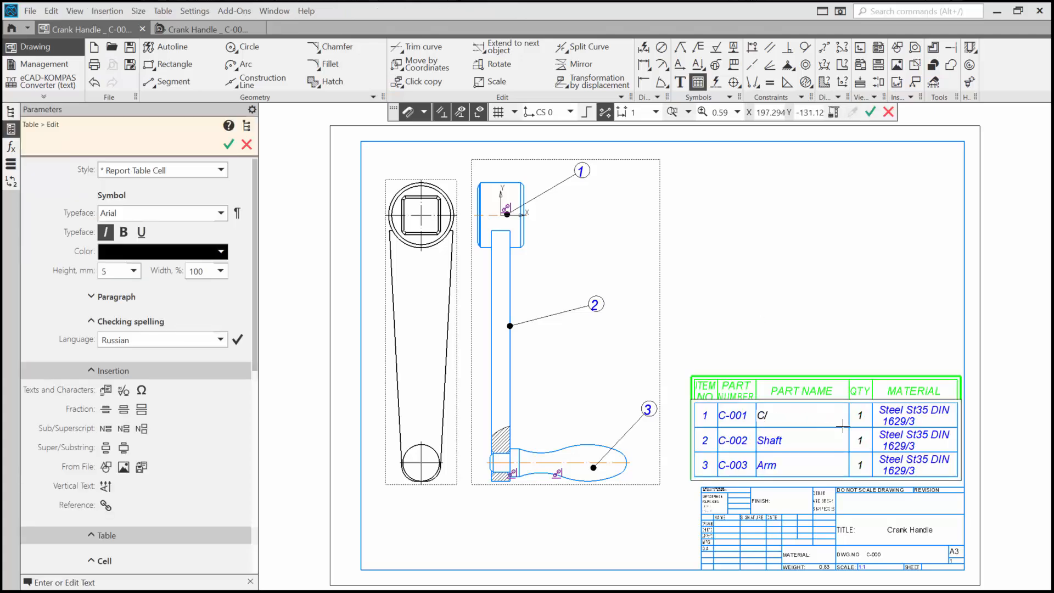
text(onnecting Rod)
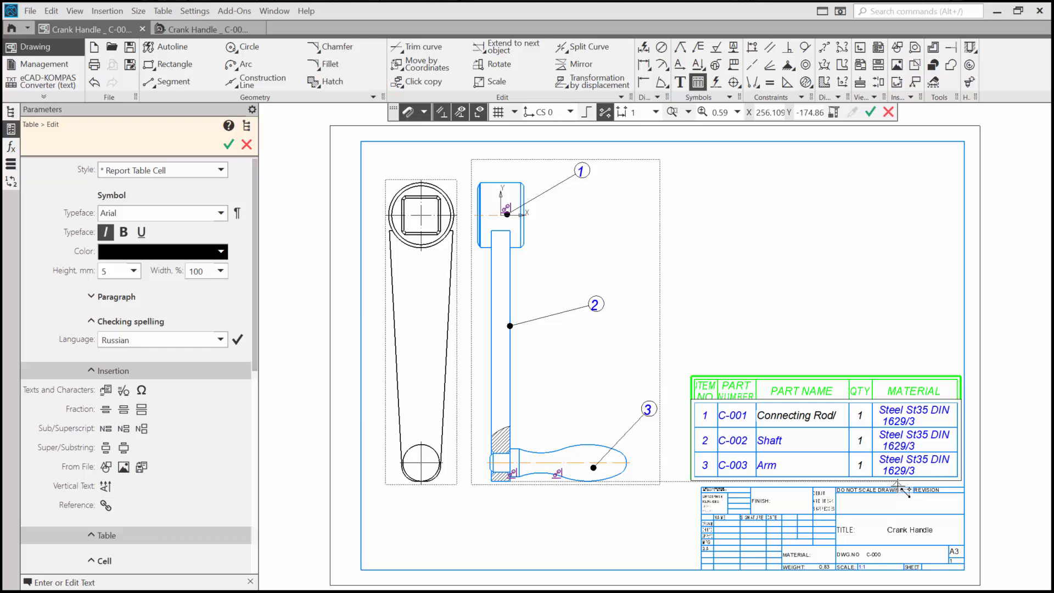
key(ctrl+z)
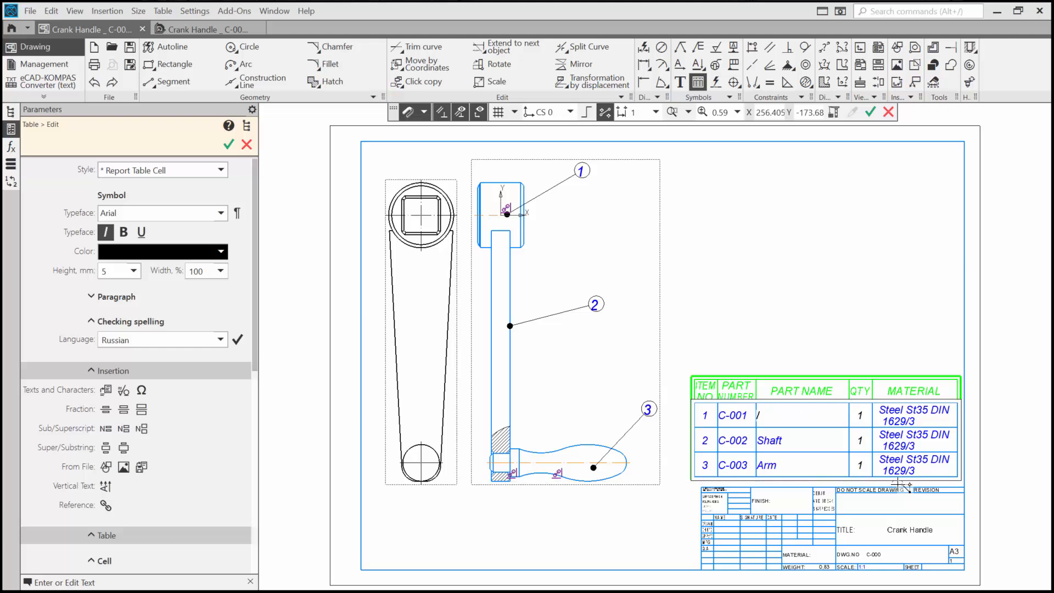
key(ctrl+y)
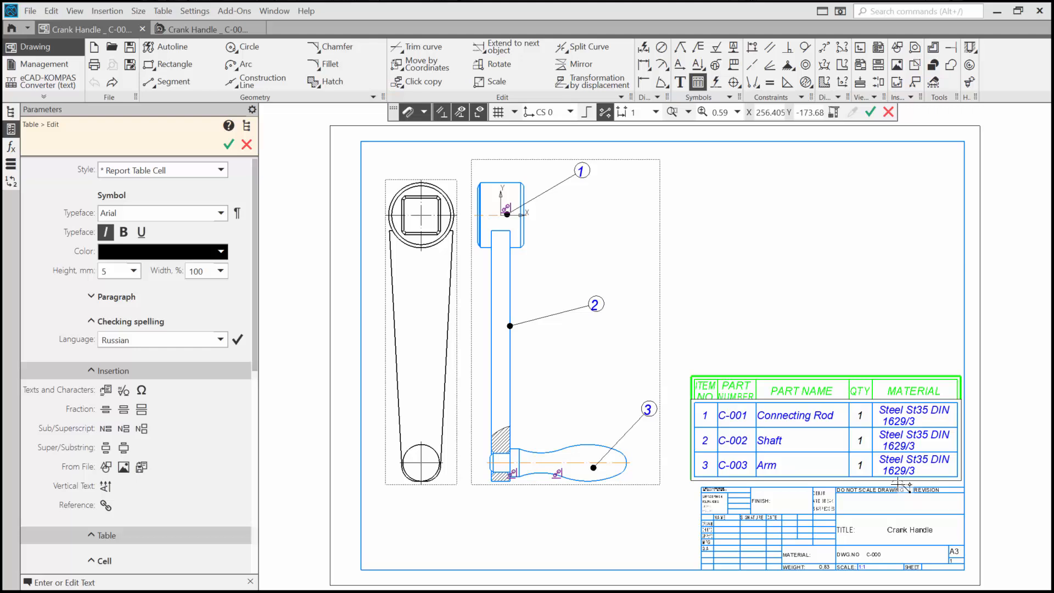
Append 123 to the Connecting Rod part name, undo the addition and leave table editing
text(123/)
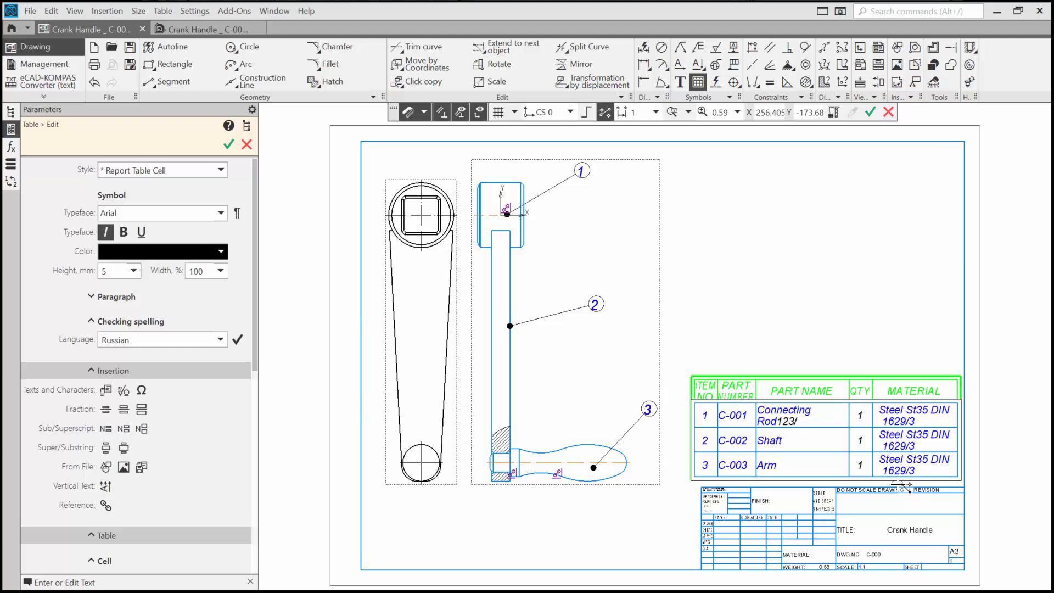
key(ctrl+z)
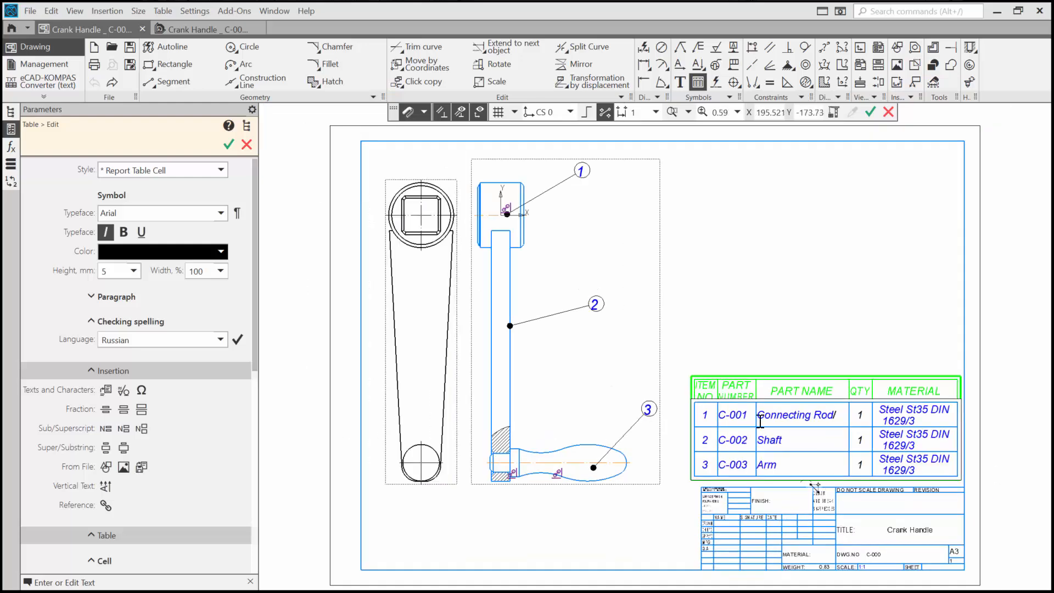
click(784, 363)
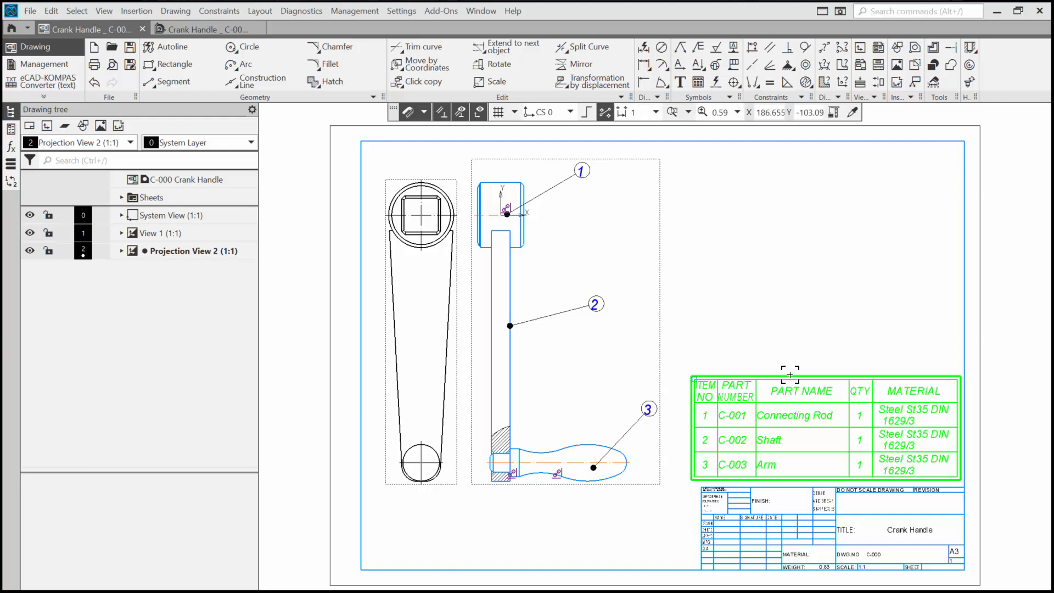
View the parts table's source report in the data processing window and return to the drawing
double_click(790, 375)
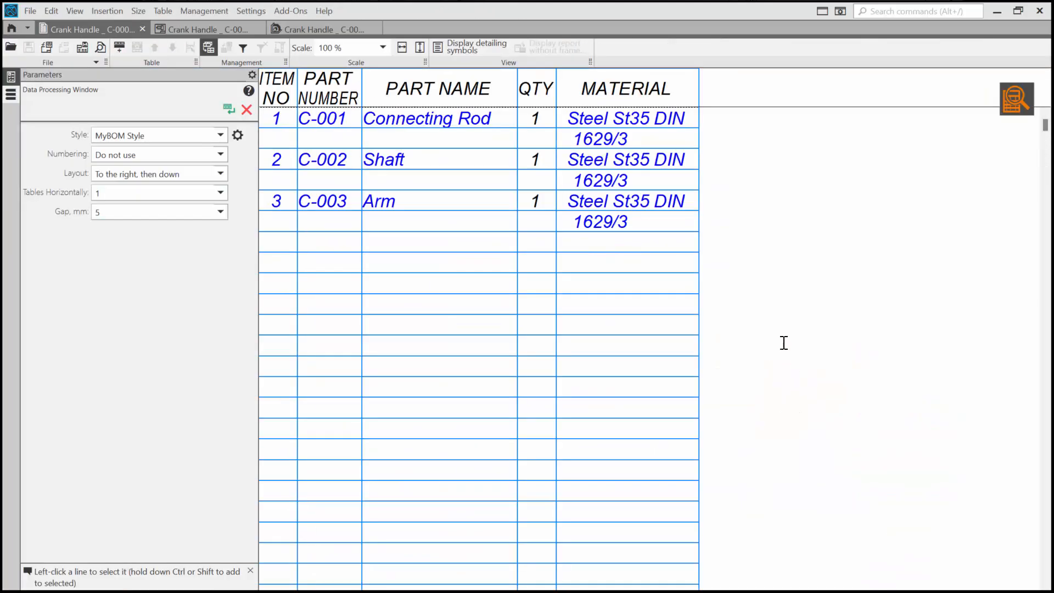
click(1010, 110)
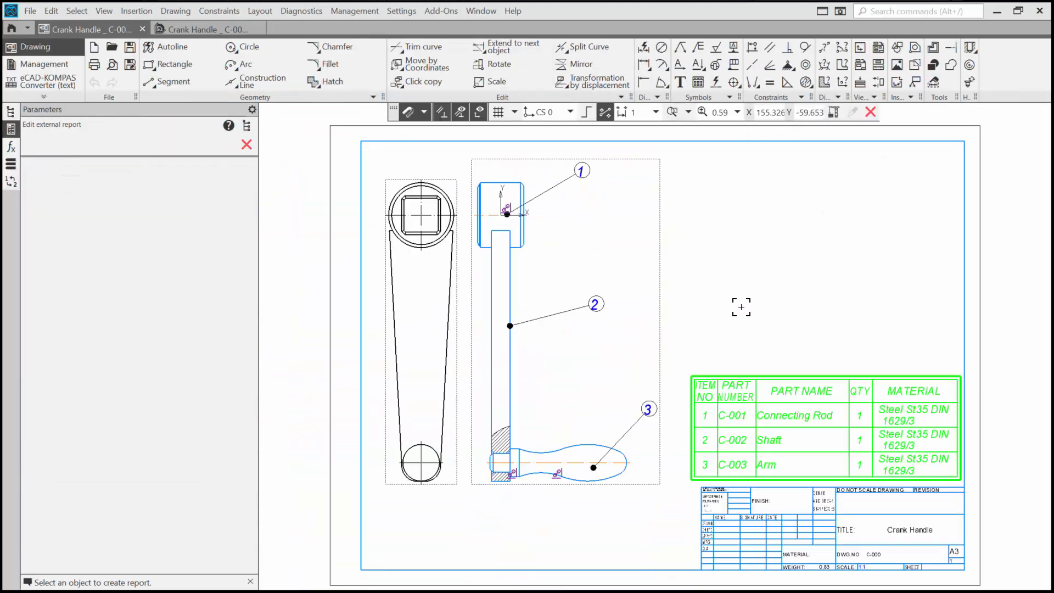
In the current drawing's report table parameters, set the cell text font height to 3.50 mm
click(400, 11)
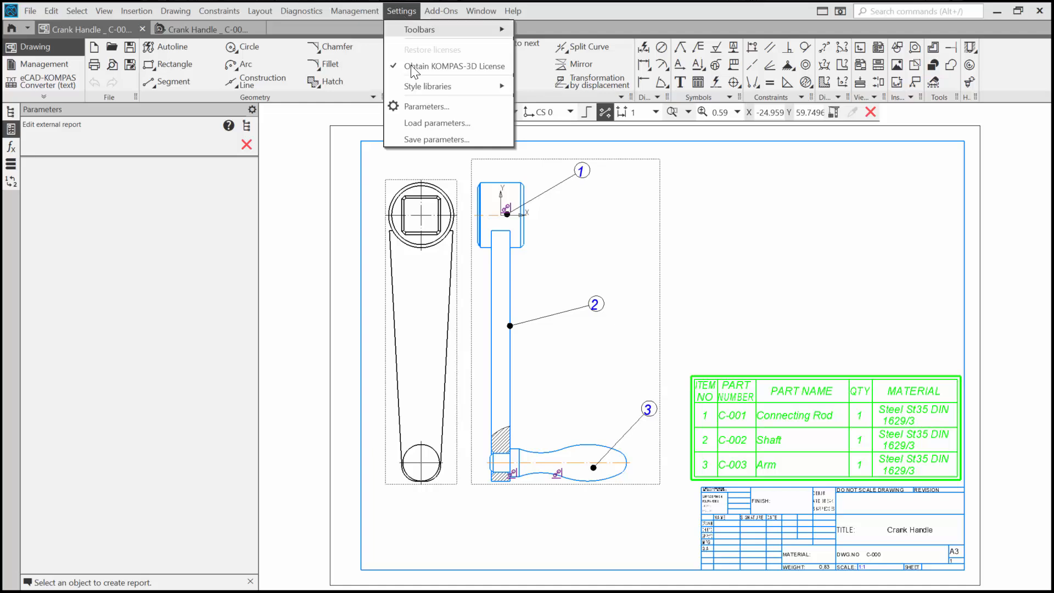
click(420, 109)
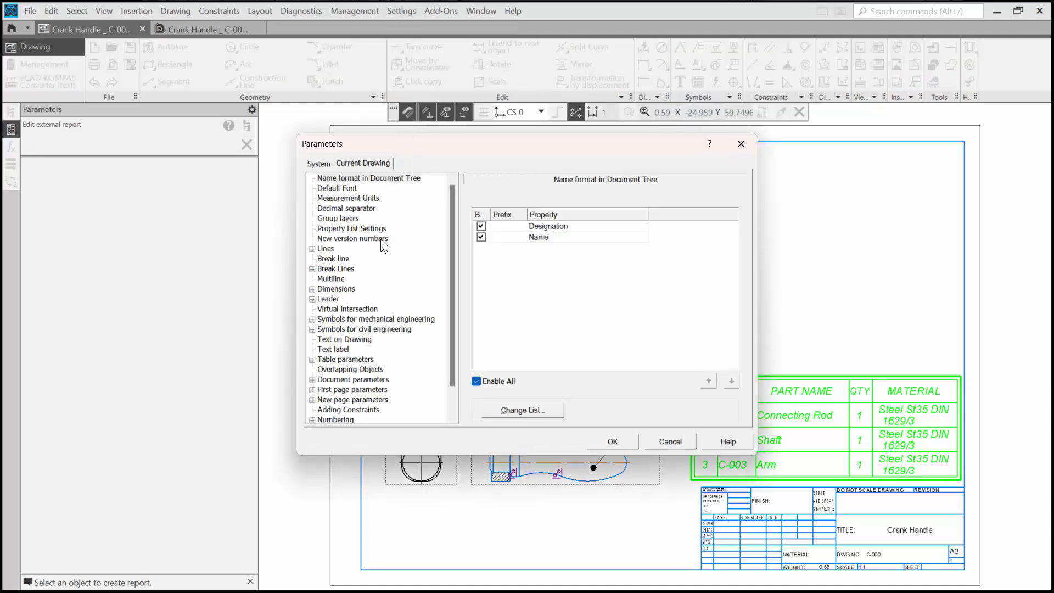
scroll(388, 283, down, 1)
click(381, 400)
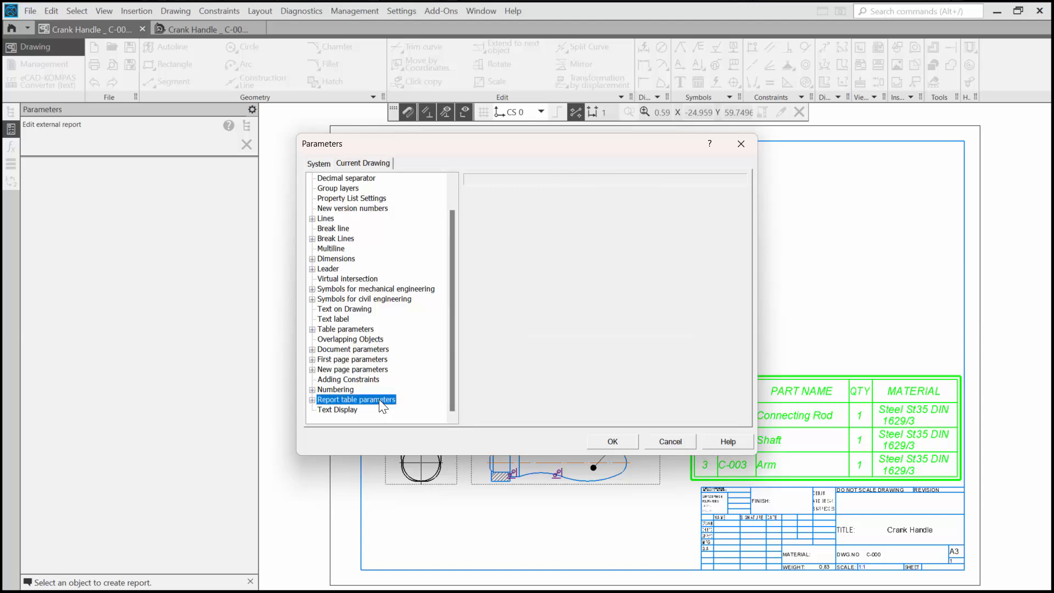
click(311, 400)
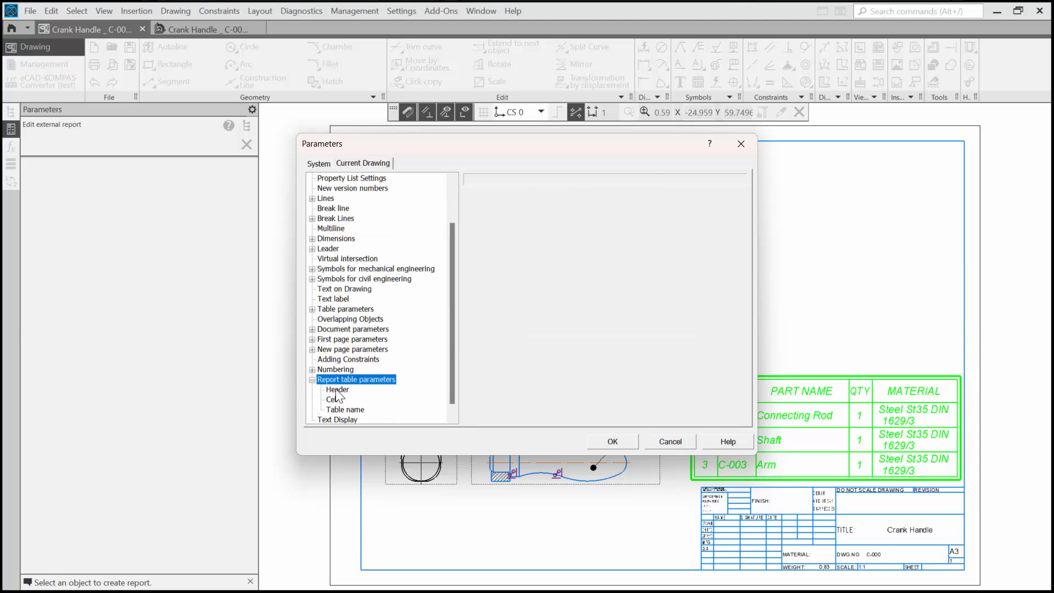
click(332, 399)
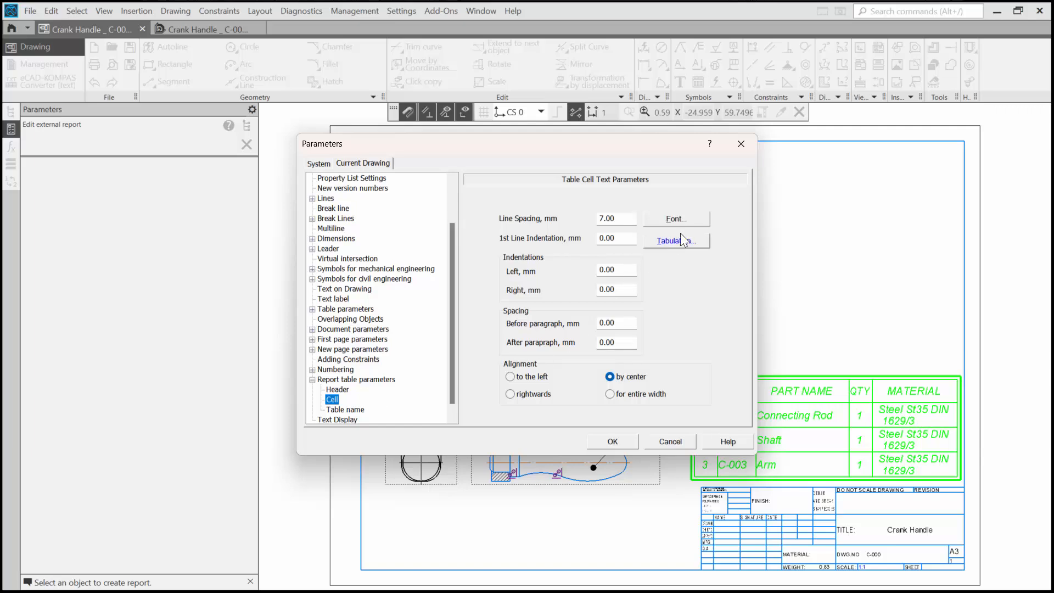
click(686, 220)
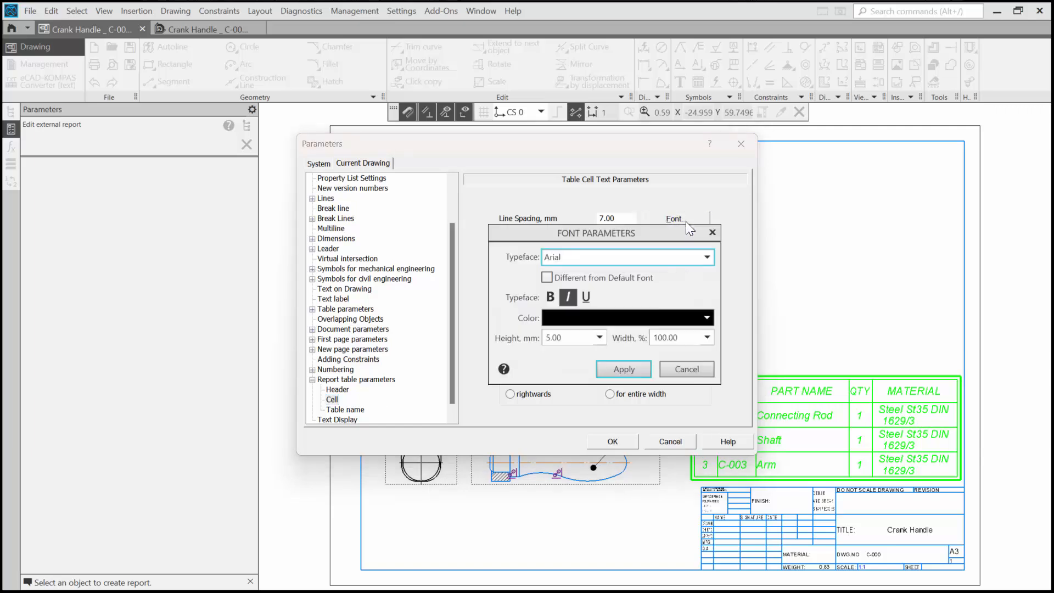
click(599, 338)
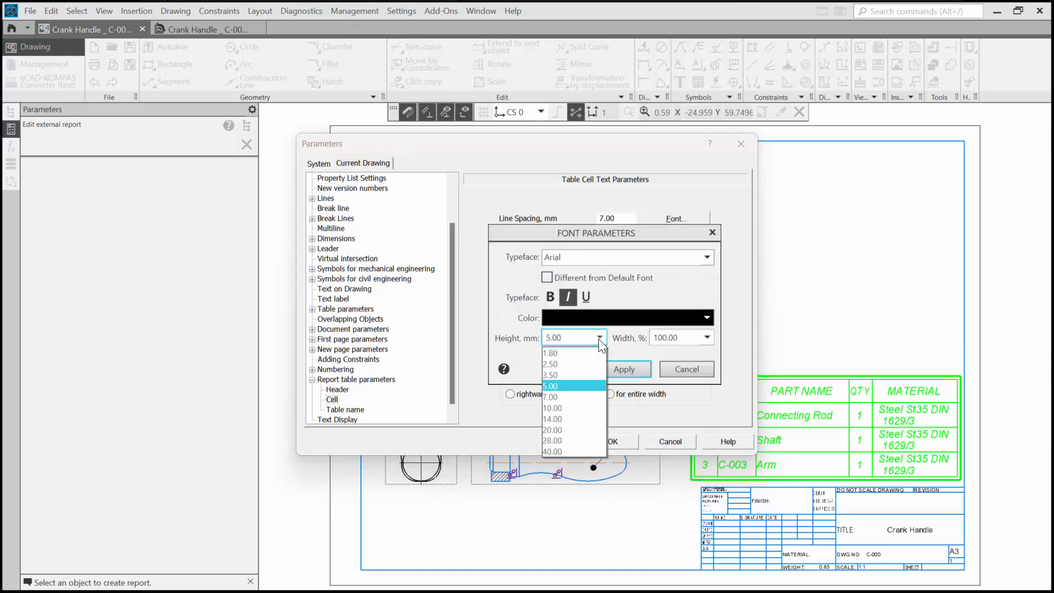
click(552, 374)
click(614, 368)
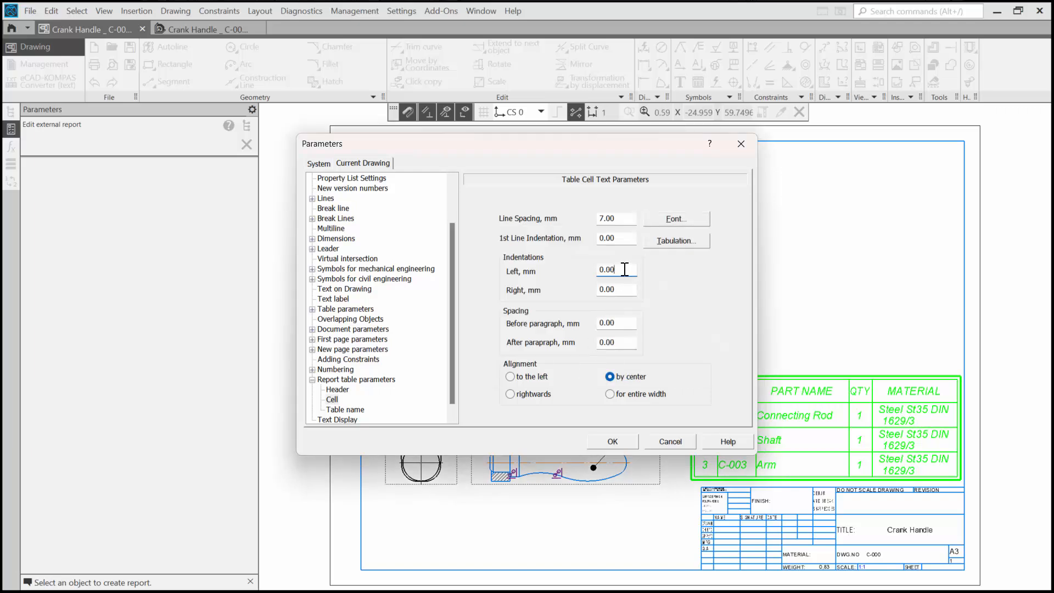
Set the report table cells' left indentation to 1 mm, apply the drawing parameters and leave report editing
double_click(607, 270)
text(1)
click(625, 288)
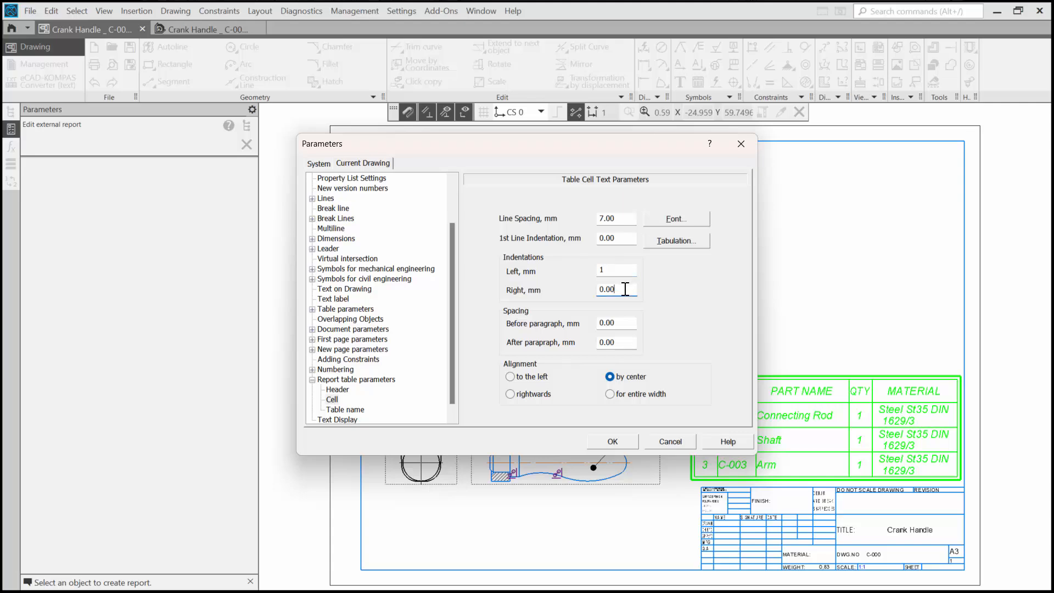
click(613, 440)
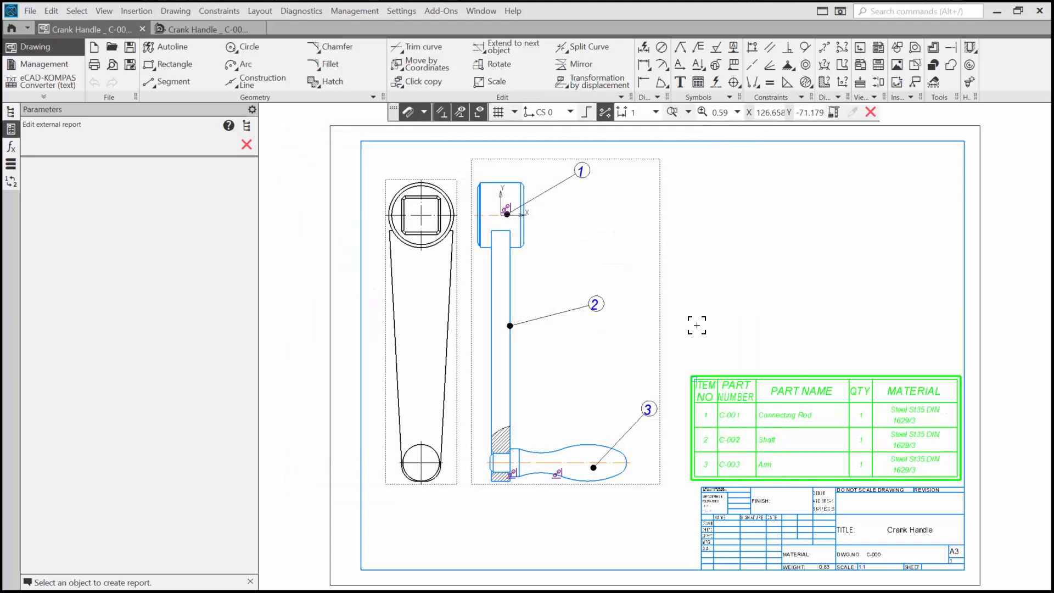
key(Escape)
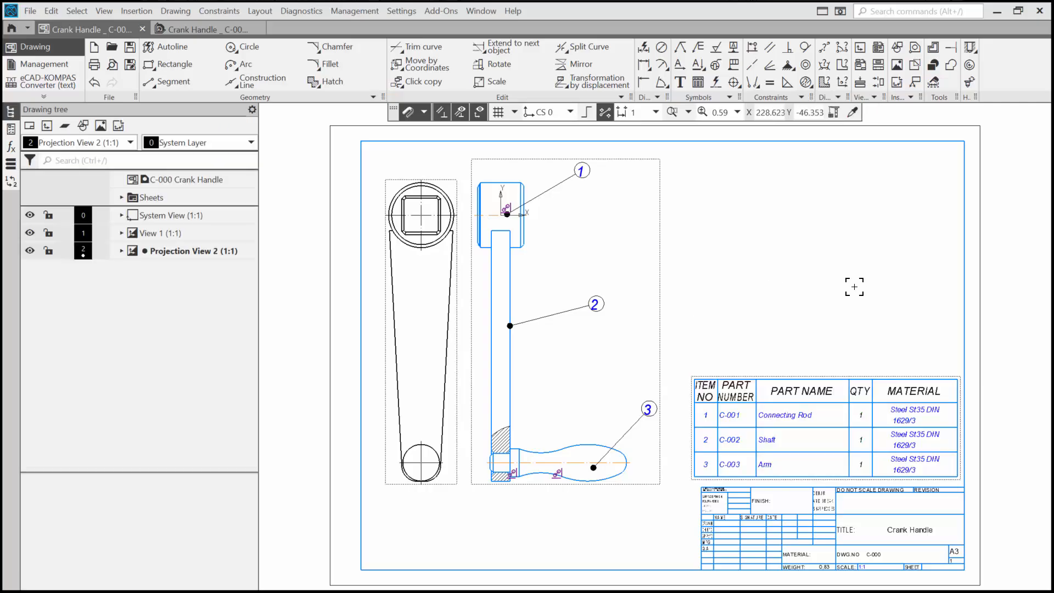